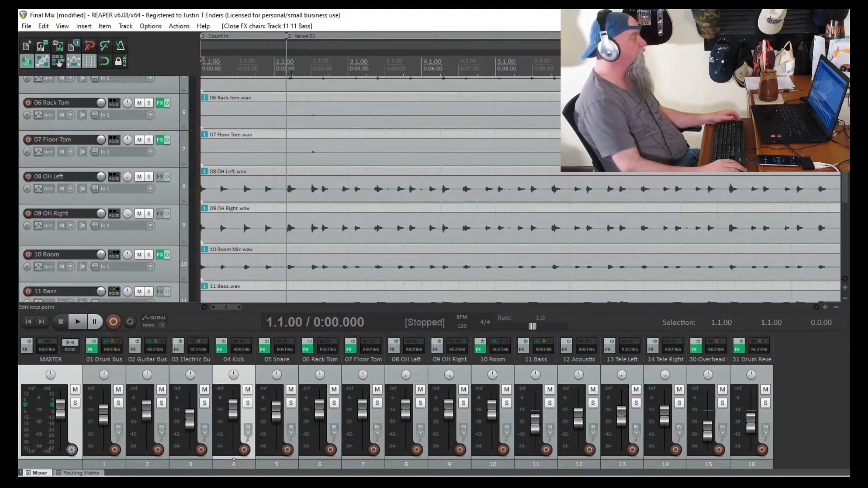
- Set a looping time selection from the start of Verse 01 at 2.1.62 to 50.1.69, with the edit cursor at its start
left_click_drag(287, 68, 817, 68)
left_click_drag(588, 68, 571, 68)
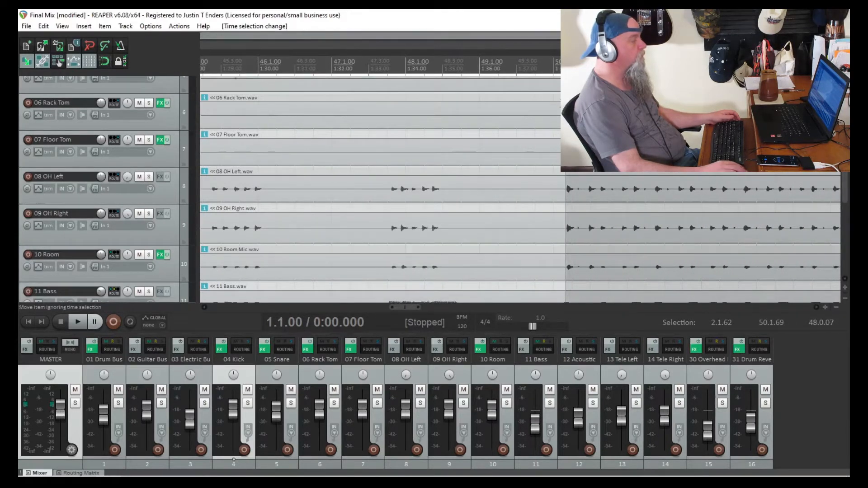
left_click_drag(406, 307, 207, 312)
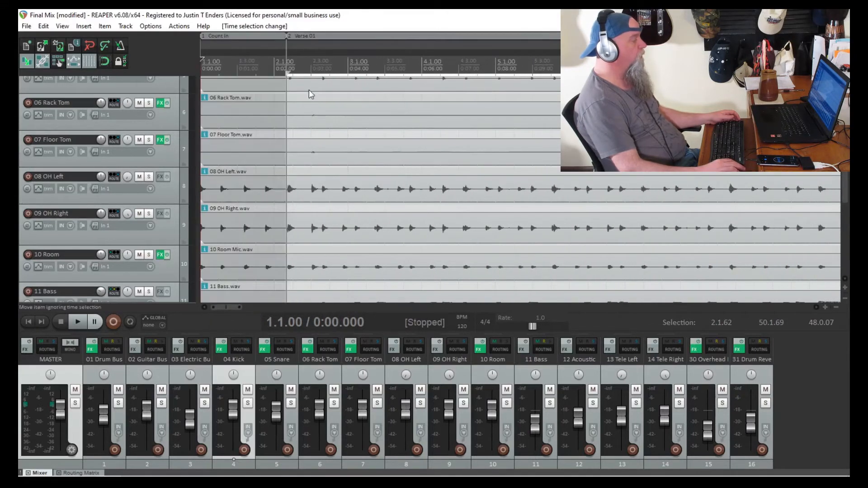
left_click(286, 73)
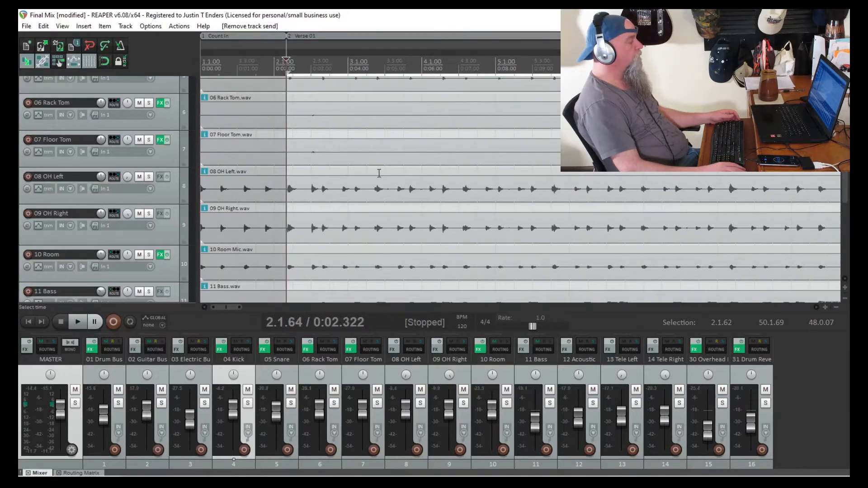
left_click(130, 322)
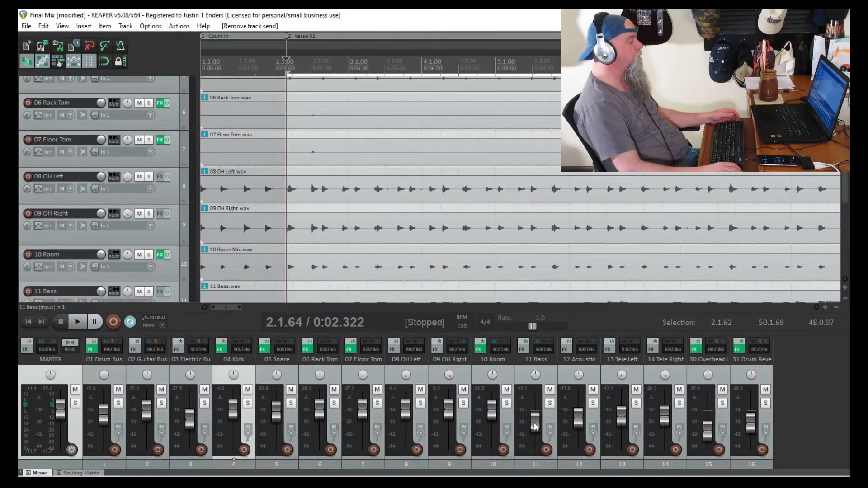
- Raise the 11 Bass track volume to 0.00 dB and play the looped section
left_click_drag(532, 425, 532, 416)
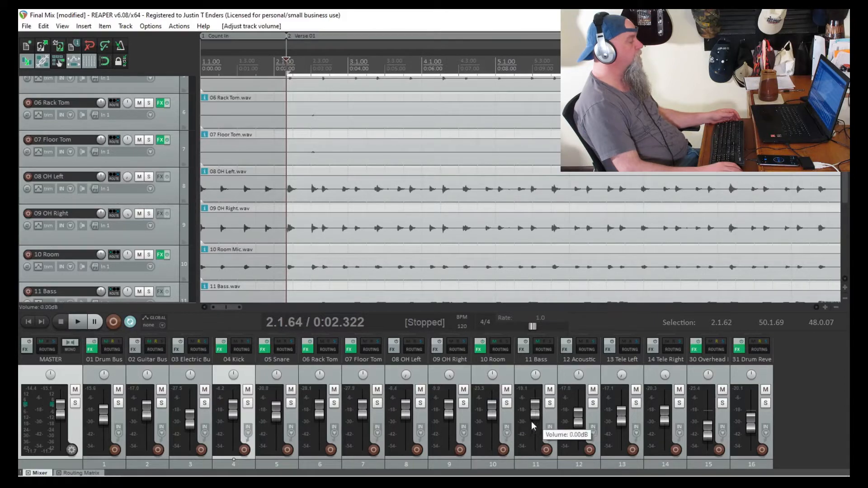
left_click(78, 322)
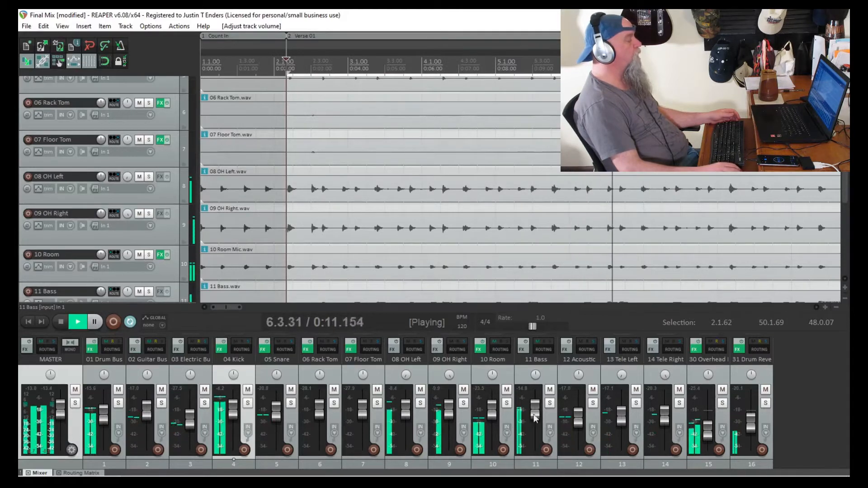
mouse_move(536, 413)
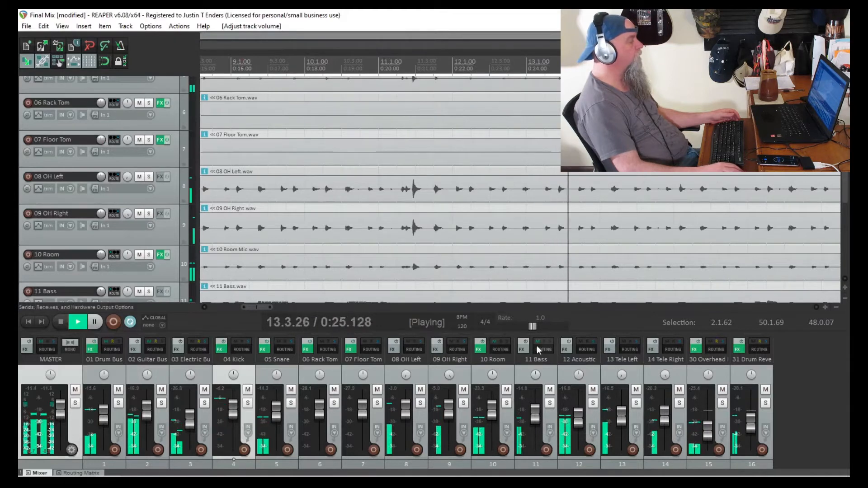
- Add the Audiffex VST3 ampLion Free effect to the 11 Bass track and reposition its window so the whole amp is accessible
left_click(523, 349)
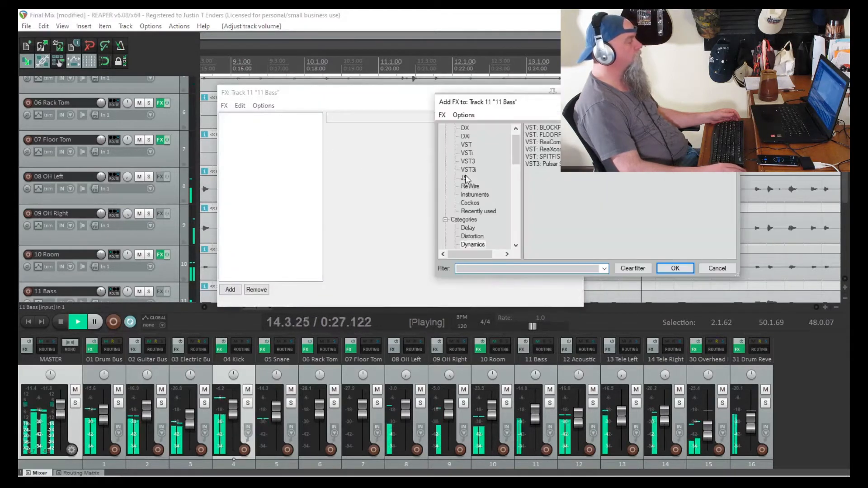
left_click_drag(517, 154, 517, 194)
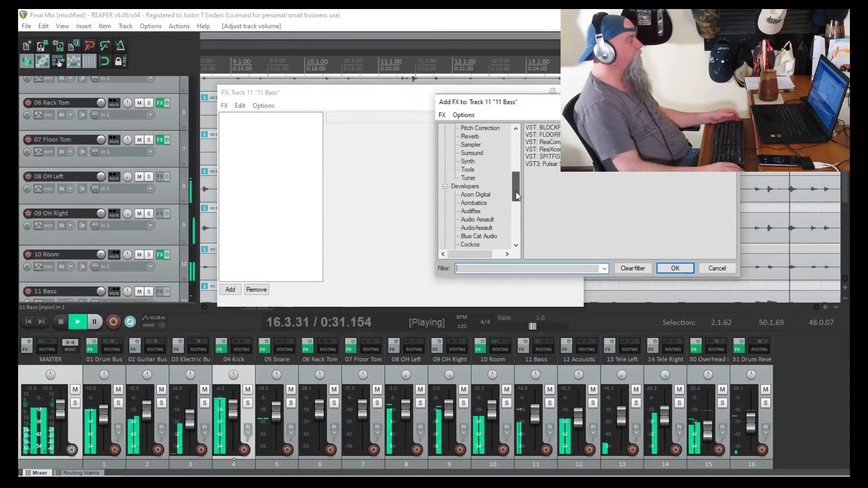
left_click(472, 211)
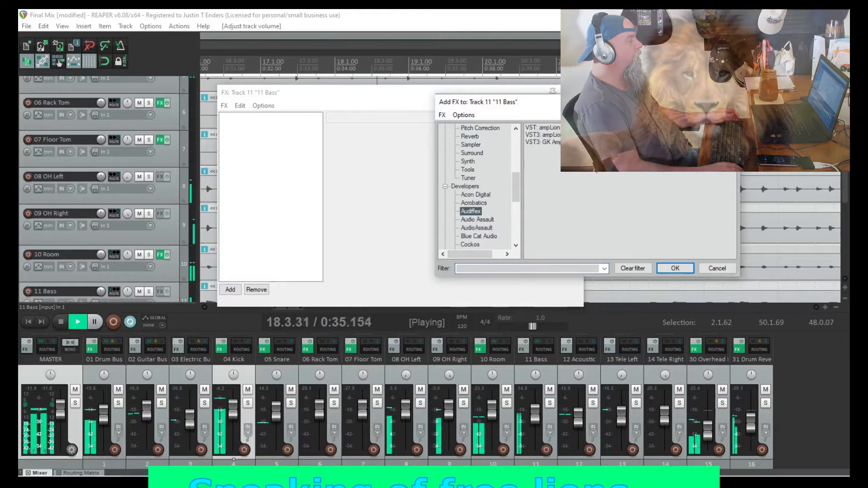
left_click(556, 135)
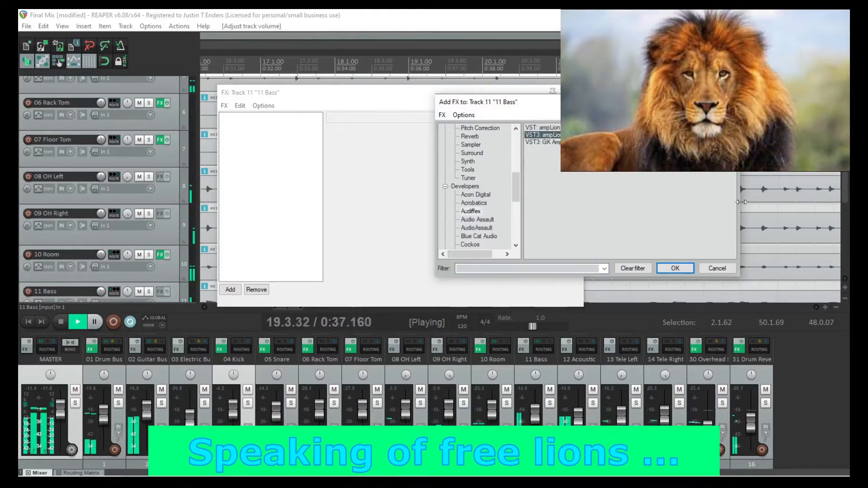
left_click(674, 269)
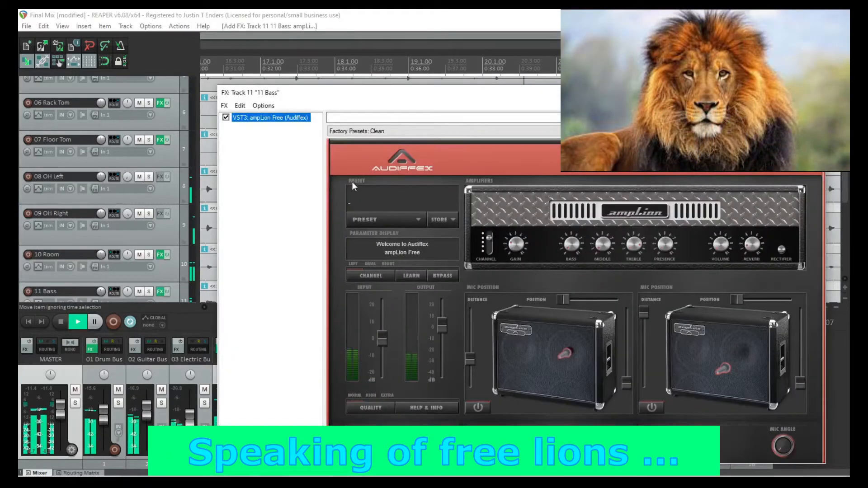
left_click_drag(538, 102, 452, 45)
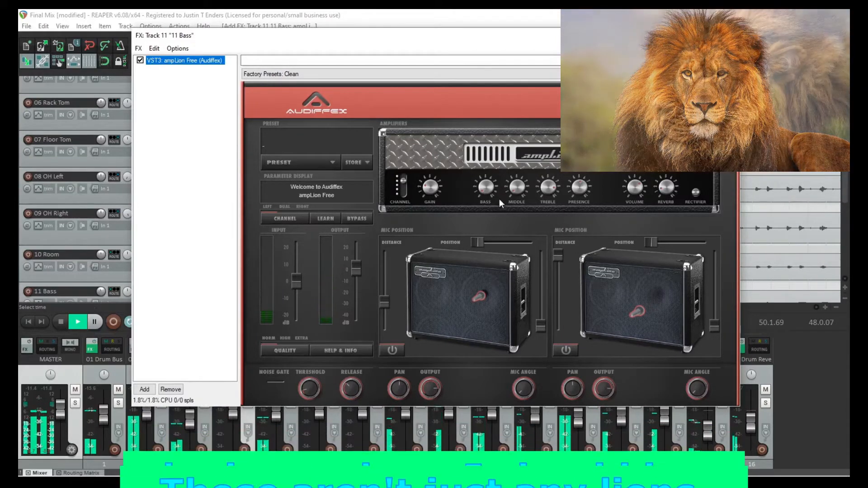
- Set the amp to 0.0% reverb, 34.4% bass, 24.5% treble and 37.0% presence, with the Tube rectifier
left_click(663, 185)
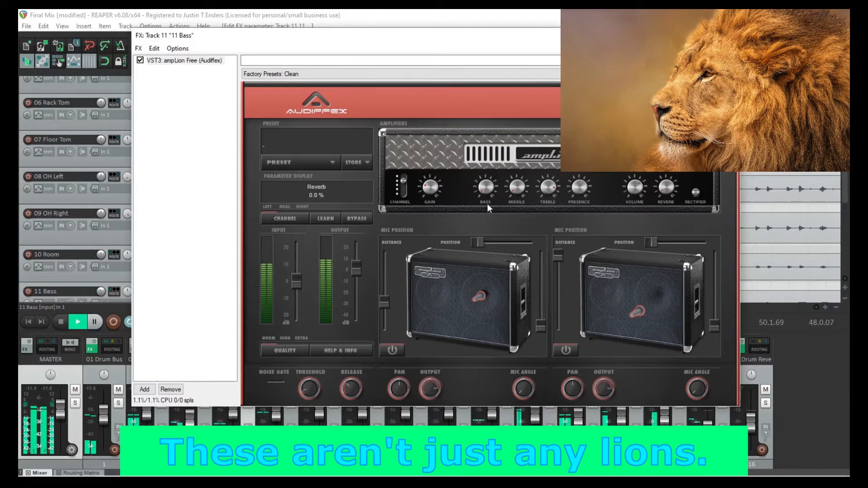
left_click(483, 188)
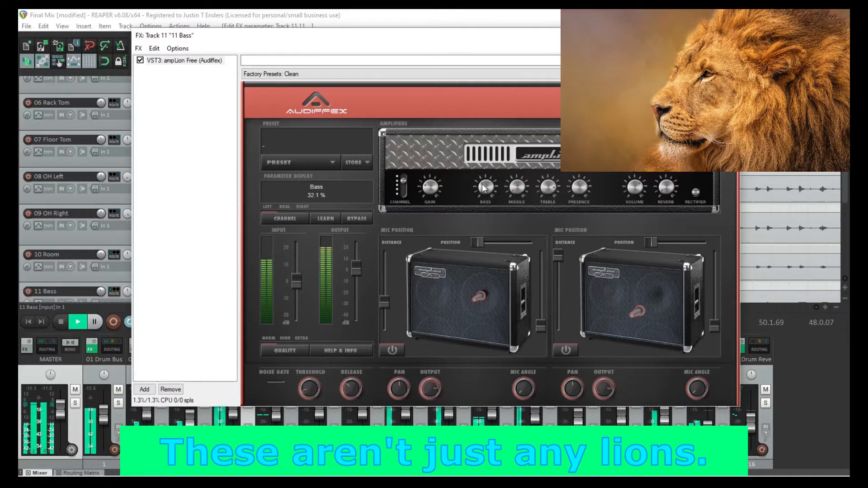
left_click_drag(484, 189, 484, 188)
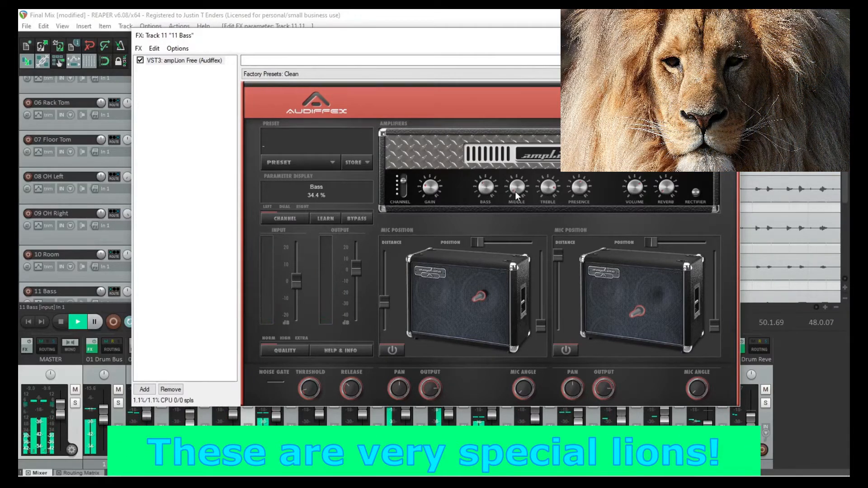
left_click_drag(515, 184, 543, 192)
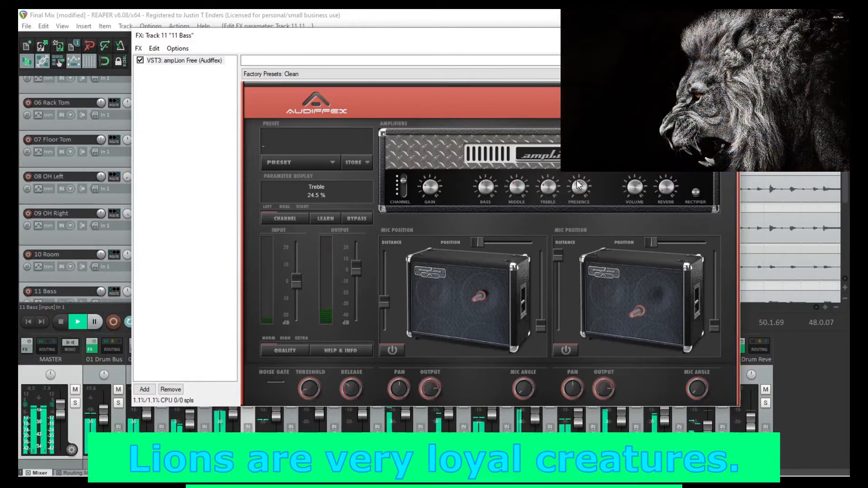
left_click(579, 185)
left_click_drag(573, 184, 574, 179)
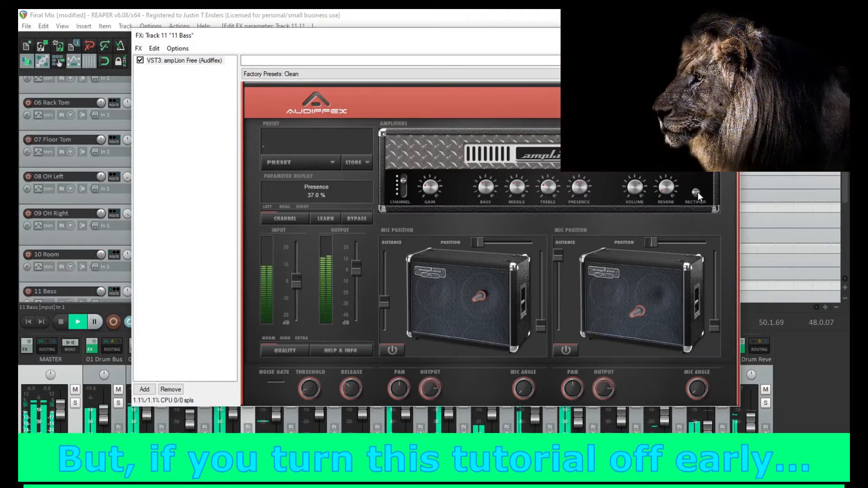
left_click(695, 193)
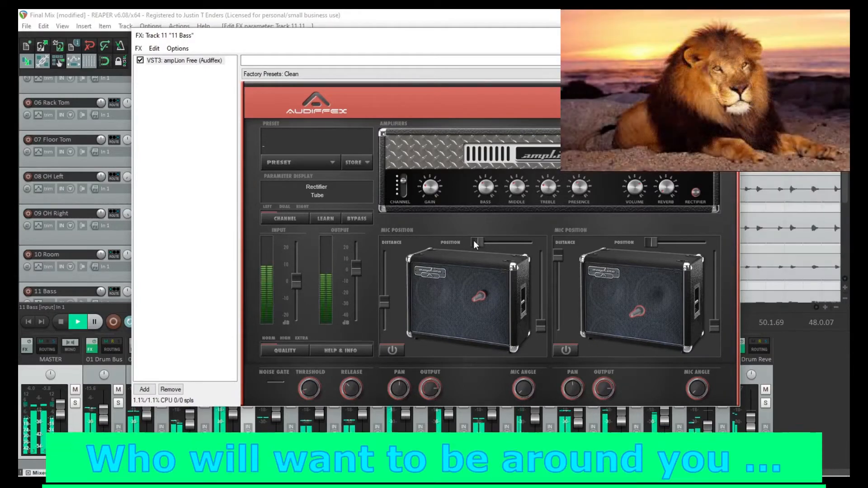
- Place the left cabinet mic at X 12.4%, Y 16.2% with a distance of 0.07 m
left_click_drag(477, 240, 484, 240)
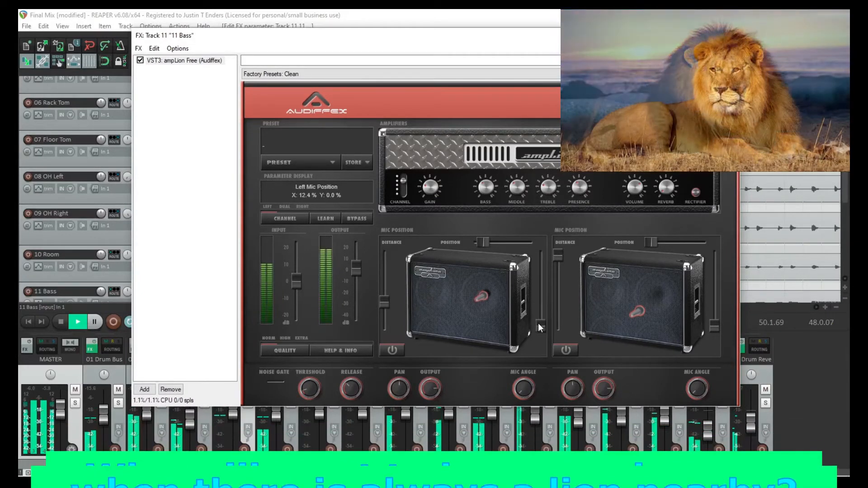
left_click_drag(539, 322, 538, 315)
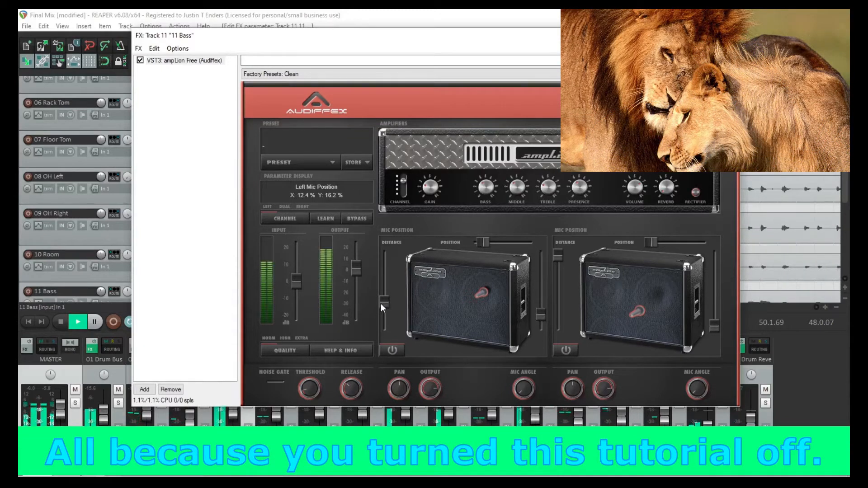
left_click_drag(384, 303, 387, 311)
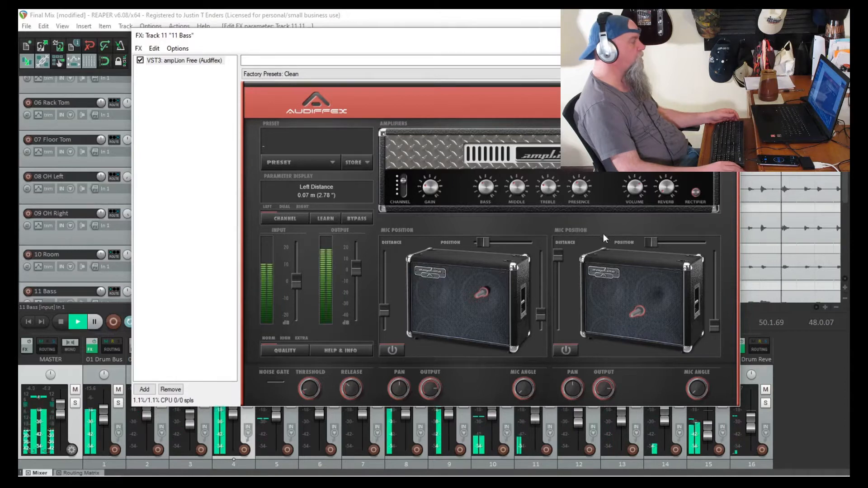
- Place the right cabinet mic at X 20.6%, Y 72.8% with a distance of 0.65 m
left_click_drag(650, 241, 661, 243)
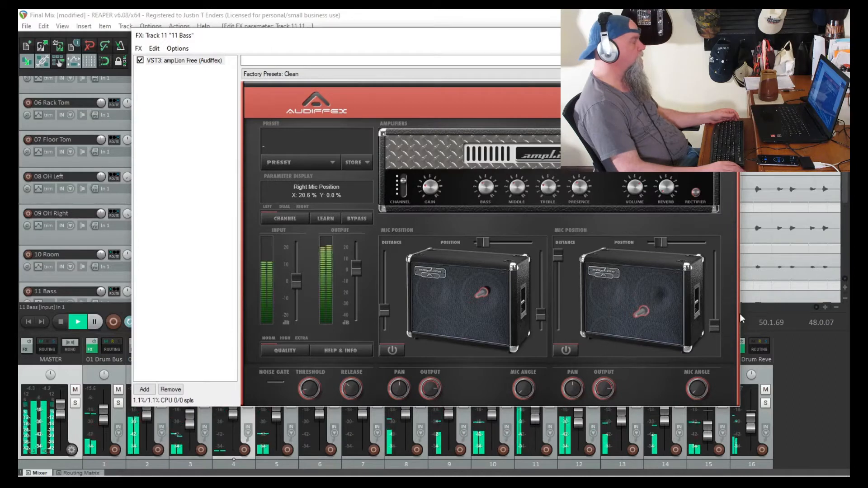
left_click_drag(715, 326, 713, 281)
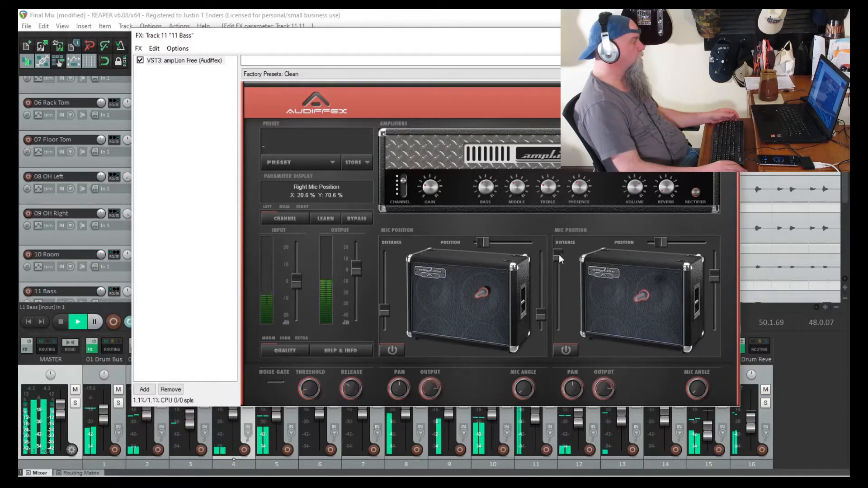
left_click_drag(558, 256, 558, 270)
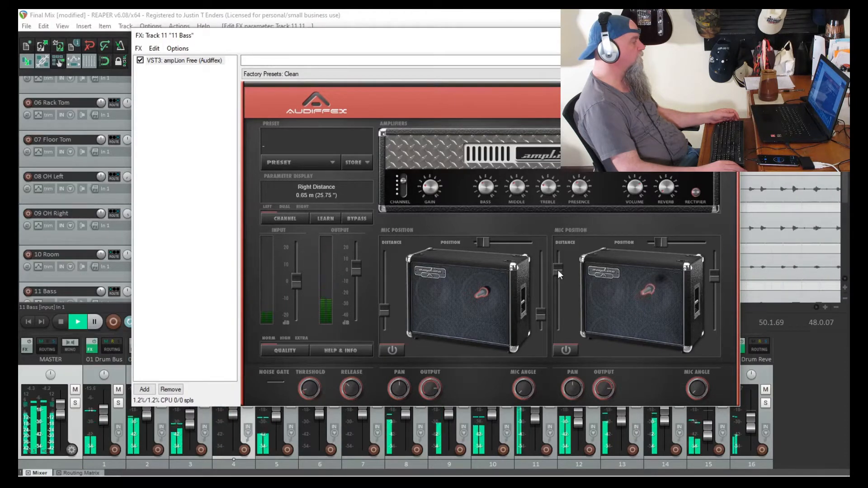
left_click_drag(710, 276, 709, 274)
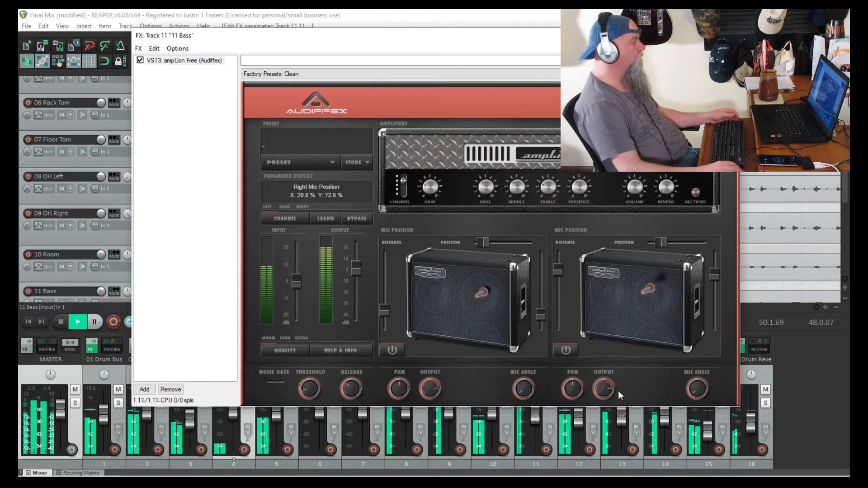
- Pan the cabinets apart with the left speaker at Left 68%, and set speaker outputs to 2.3 dB left and 1.0 dB right
left_click_drag(567, 389, 588, 383)
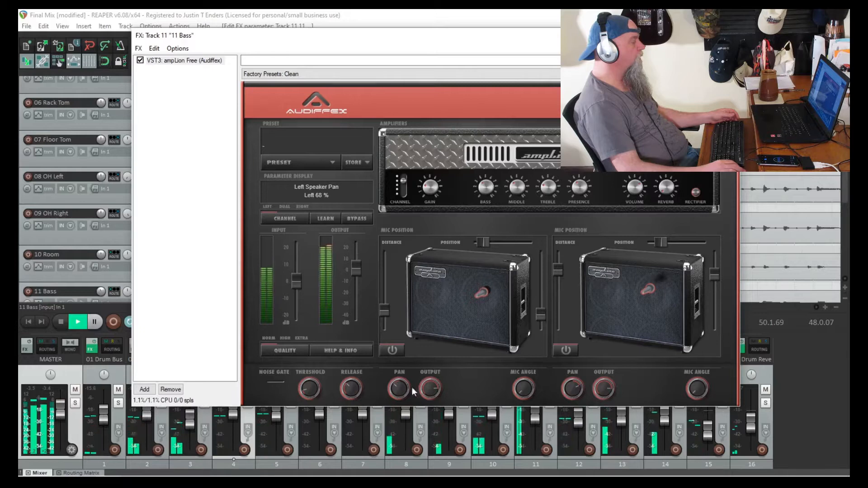
left_click_drag(437, 389, 437, 383)
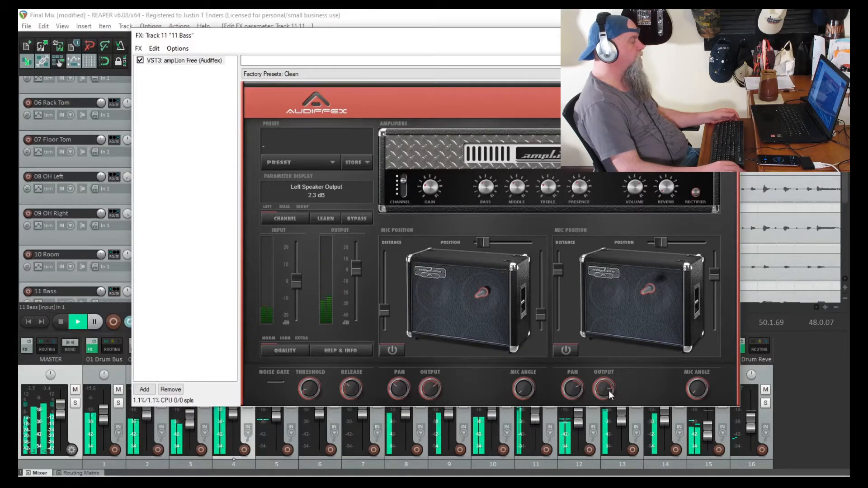
left_click_drag(612, 388, 612, 381)
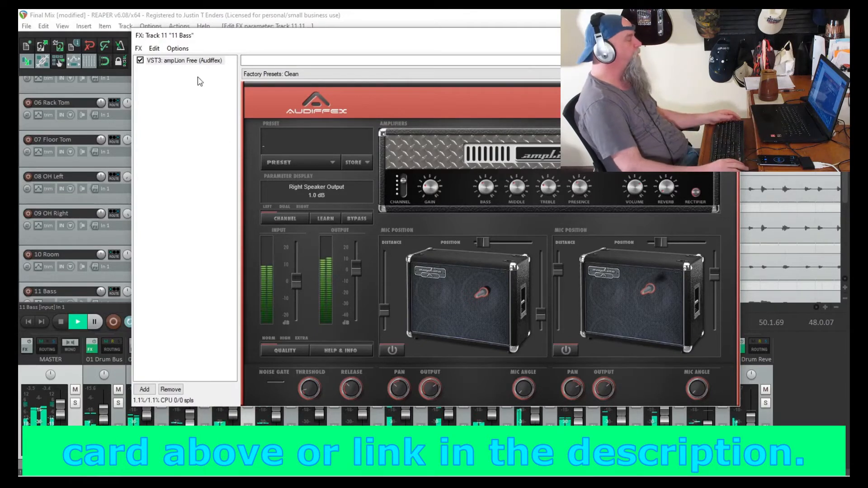
- Add the ReaXcomp compressor from the Dynamics category to the 11 Bass track and place it before ampLion Free in the effect chain
right_click(183, 75)
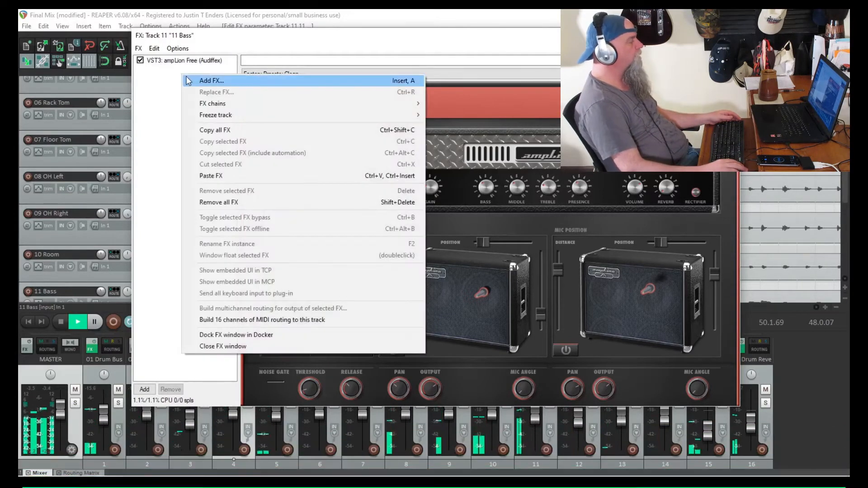
left_click(219, 81)
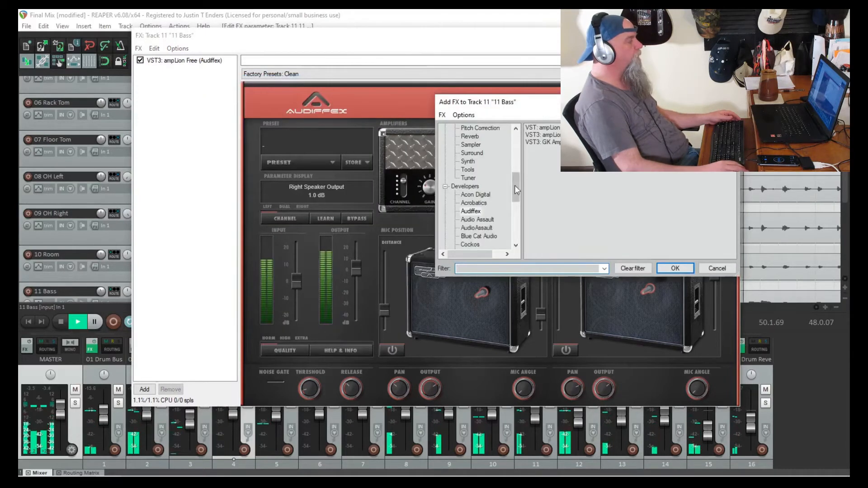
left_click_drag(517, 197, 513, 175)
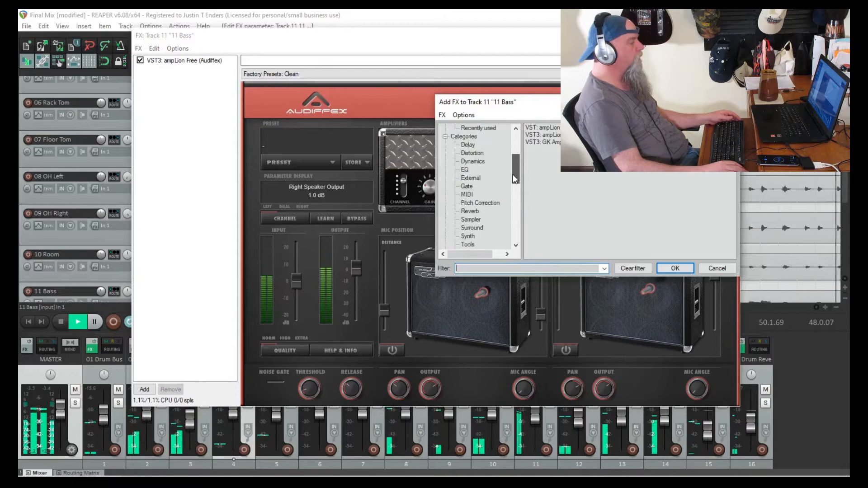
left_click(473, 162)
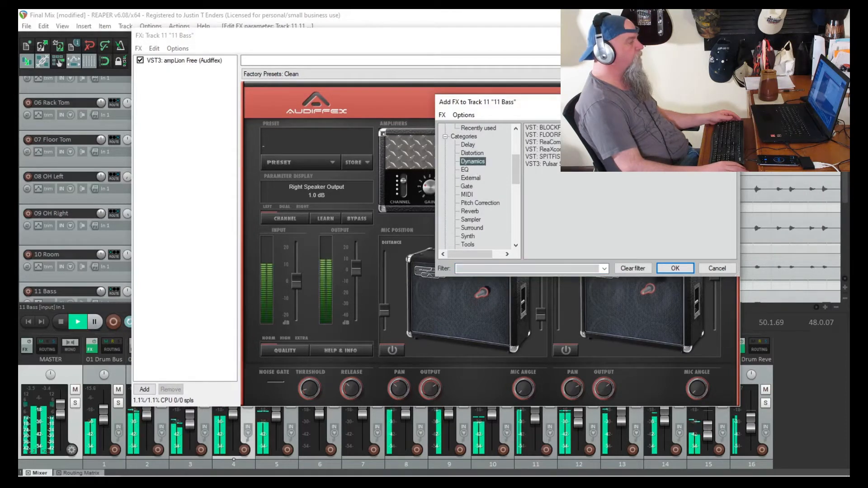
left_click(675, 269)
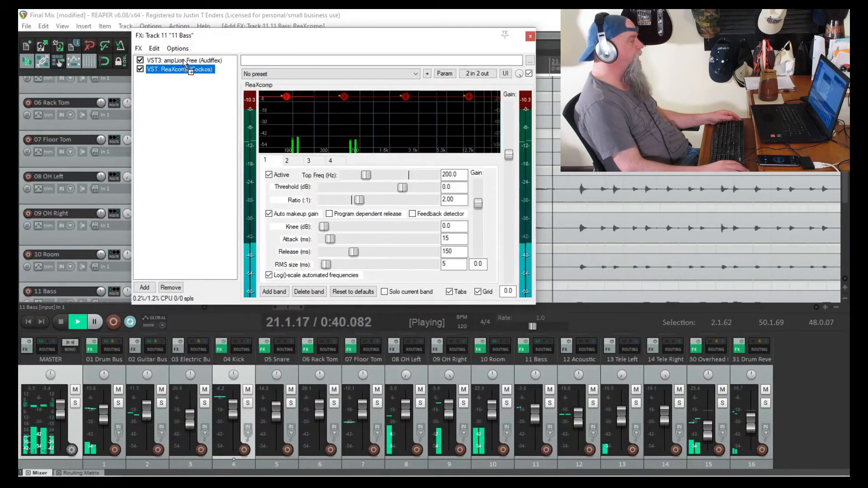
left_click_drag(187, 70, 183, 60)
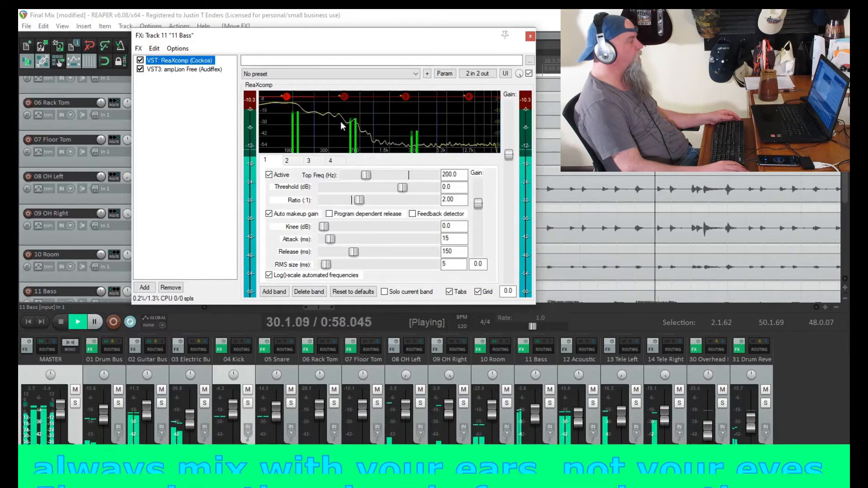
- Lower the thresholds of ReaXcomp bands 1 and 2 to -24.7 dB each
mouse_move(286, 98)
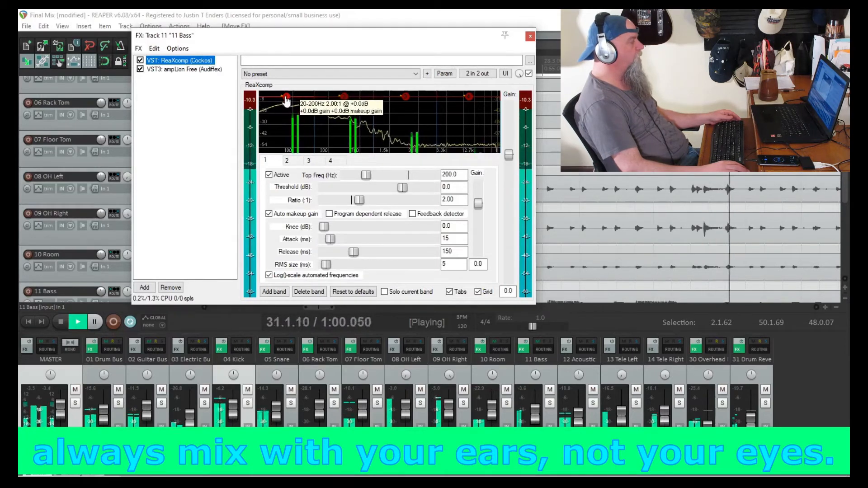
left_click_drag(286, 100, 290, 124)
left_click(343, 98)
left_click_drag(344, 98, 339, 125)
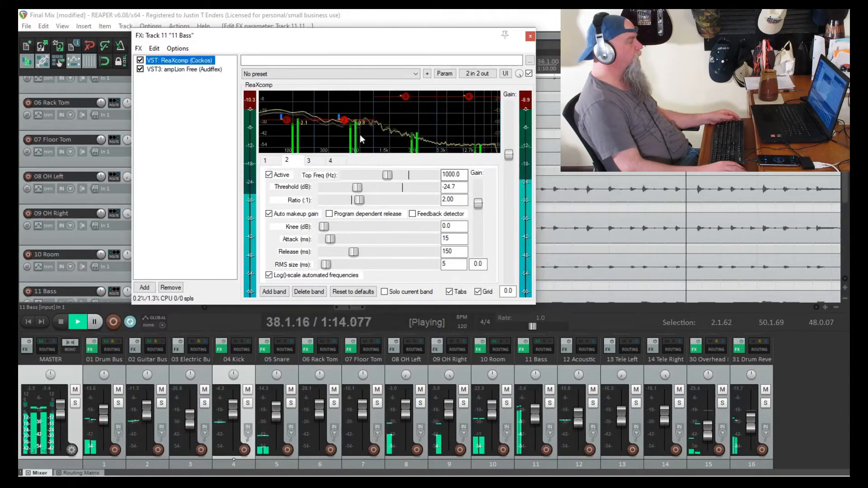
- Set ReaXcomp band 1's ratio to 4.00 and turn off its auto makeup gain
mouse_move(289, 127)
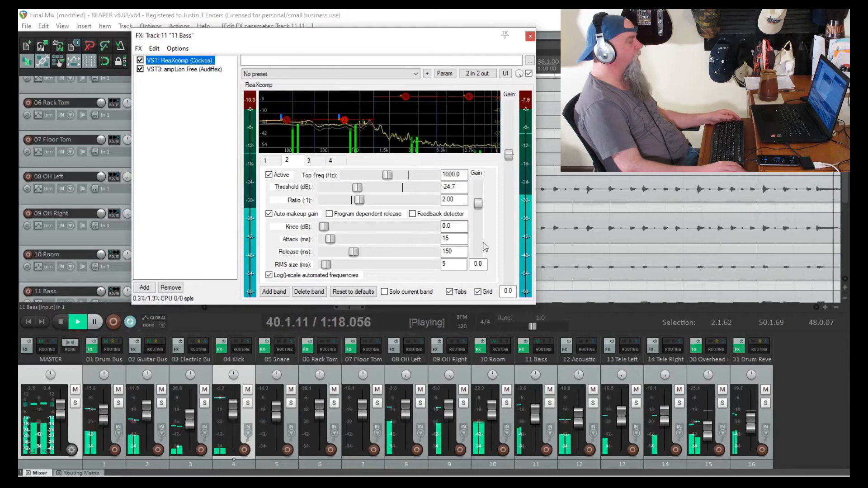
left_click(269, 160)
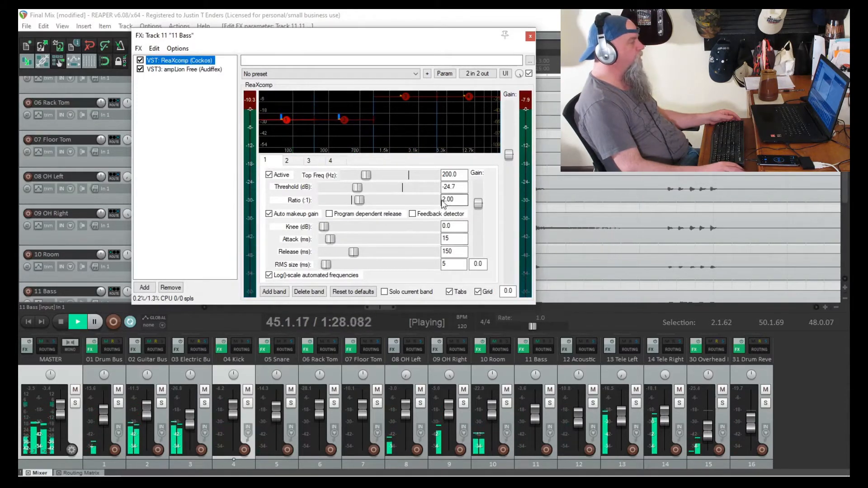
left_click(444, 199)
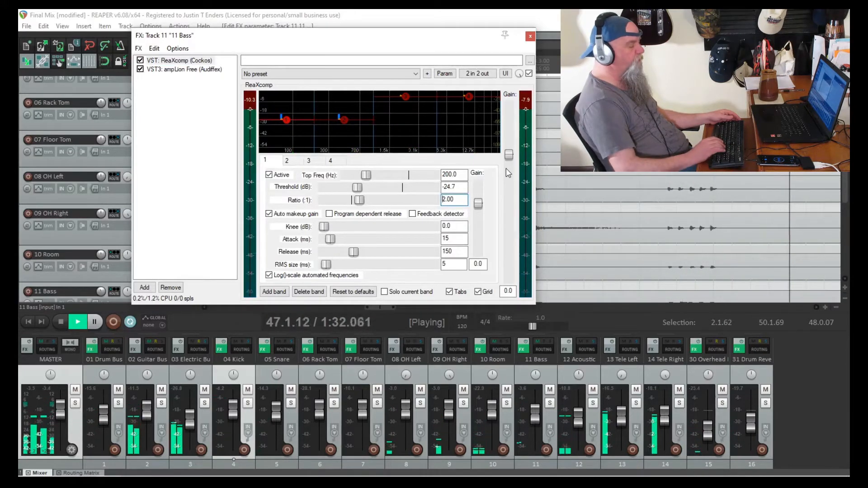
type("4.")
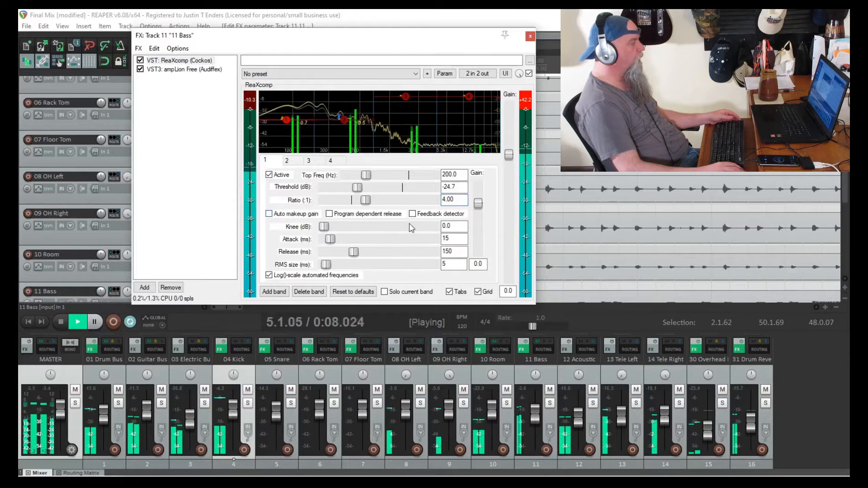
- Set ReaXcomp band 2's ratio to 4.00, turn off its auto makeup gain, and check its settings against band 1
left_click(293, 163)
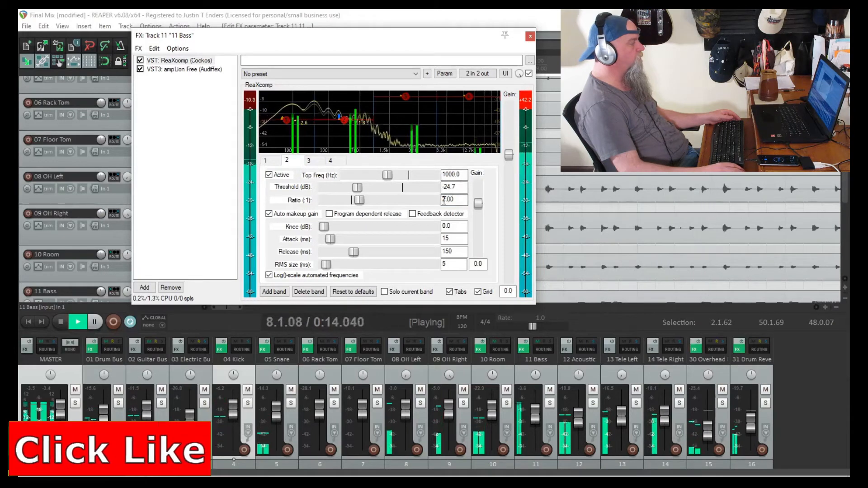
key("BackSpace")
type("4")
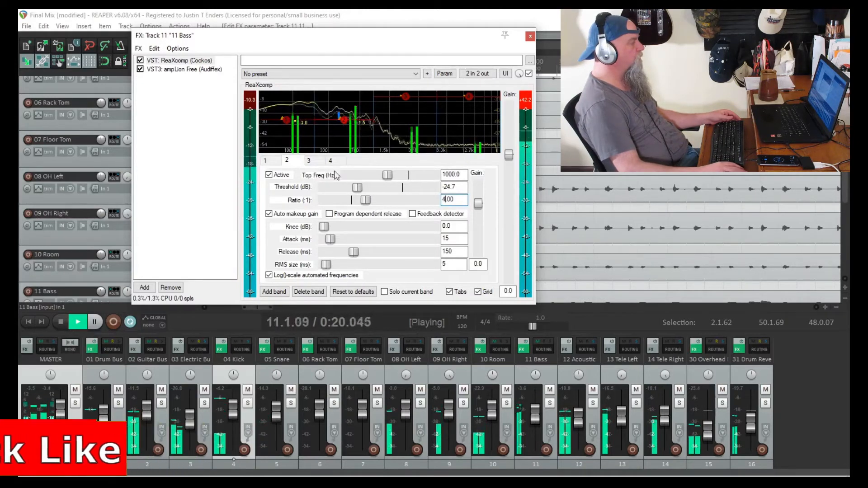
left_click(270, 214)
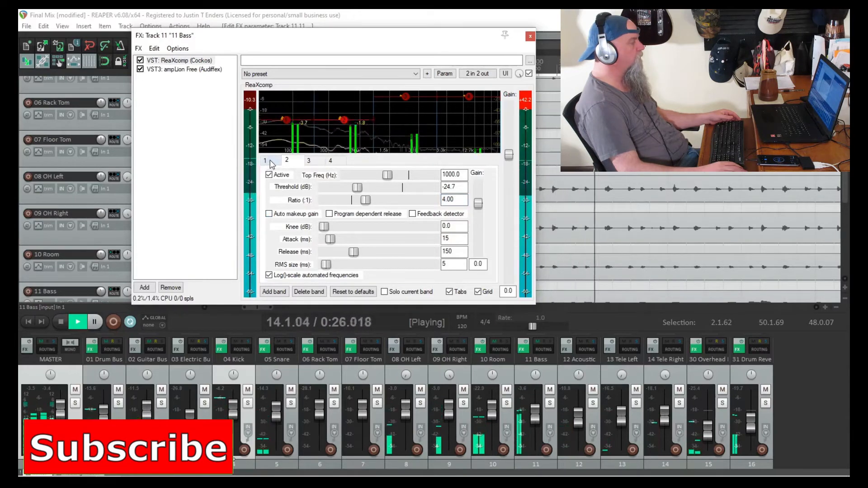
left_click(270, 162)
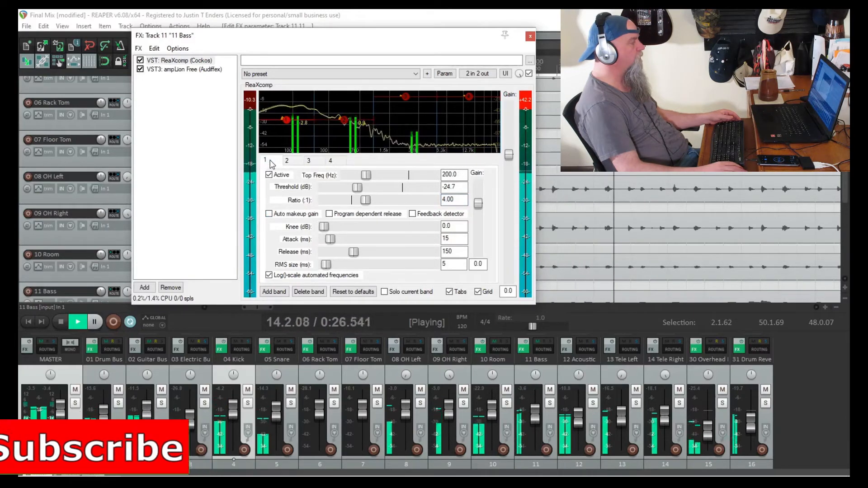
left_click(296, 164)
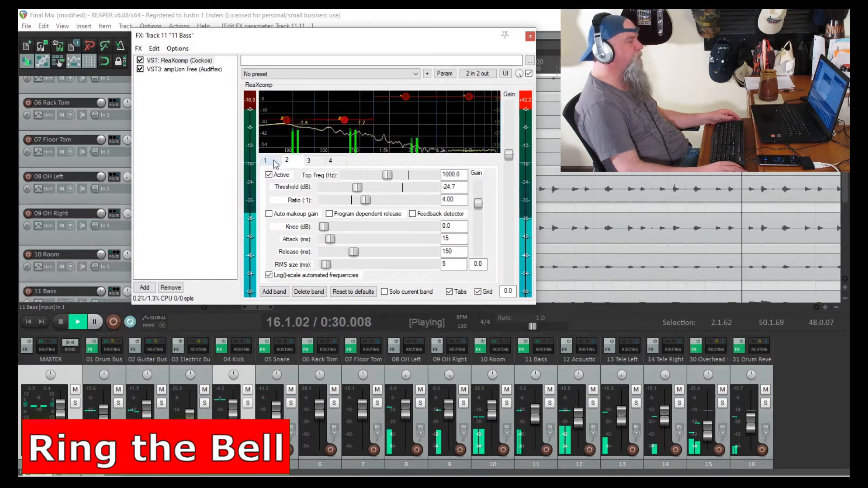
left_click(274, 163)
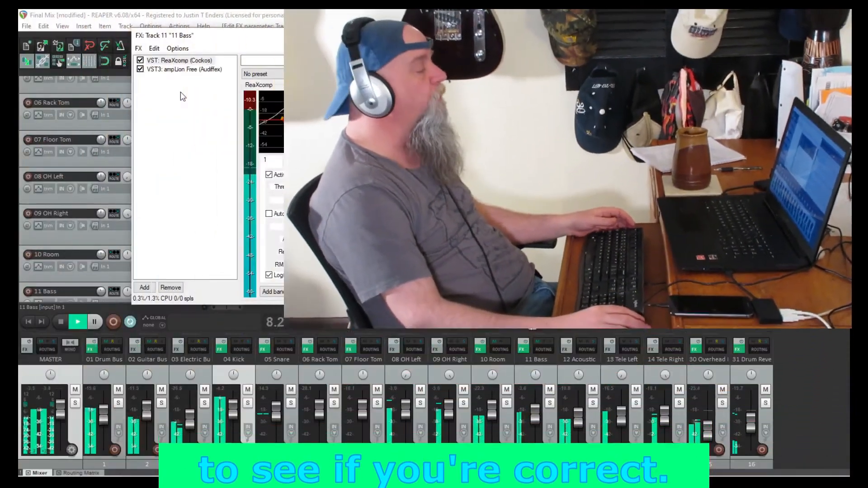
- Add the Blue Cat Audio BC Chorus 4 (Stereo) effect to the 11 Bass track and place it between ReaXcomp and ampLion Free
right_click(187, 93)
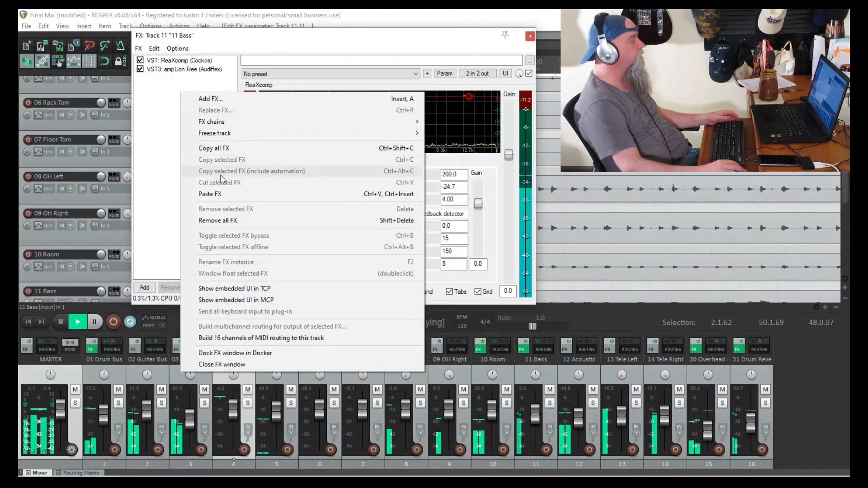
left_click(212, 99)
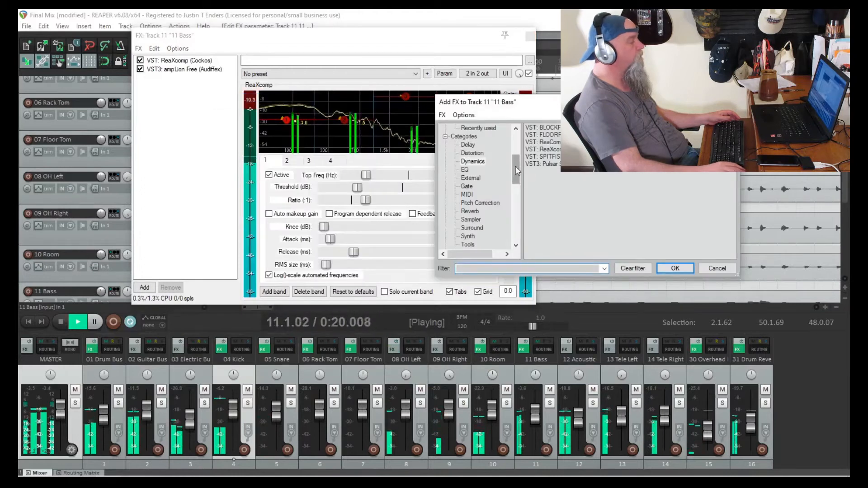
left_click_drag(516, 169, 515, 193)
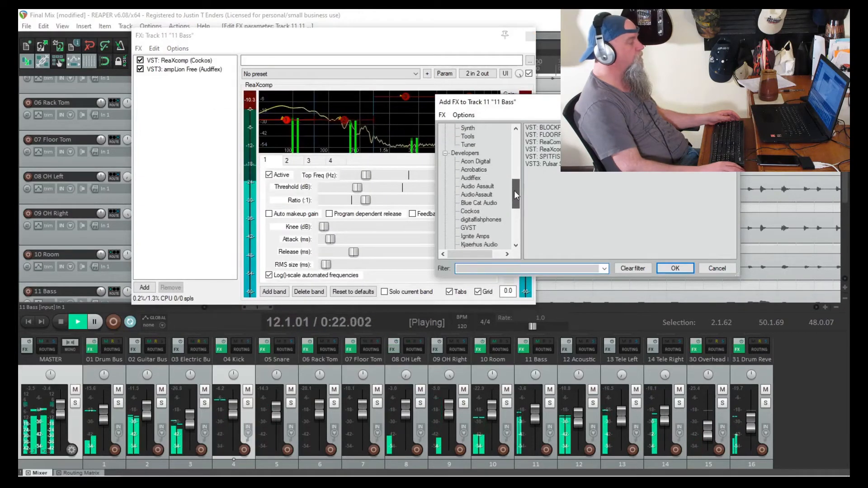
left_click(479, 202)
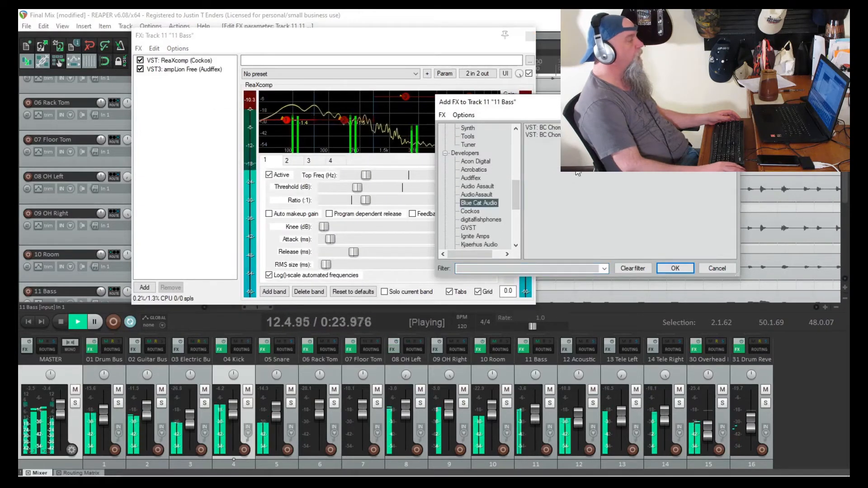
left_click(581, 134)
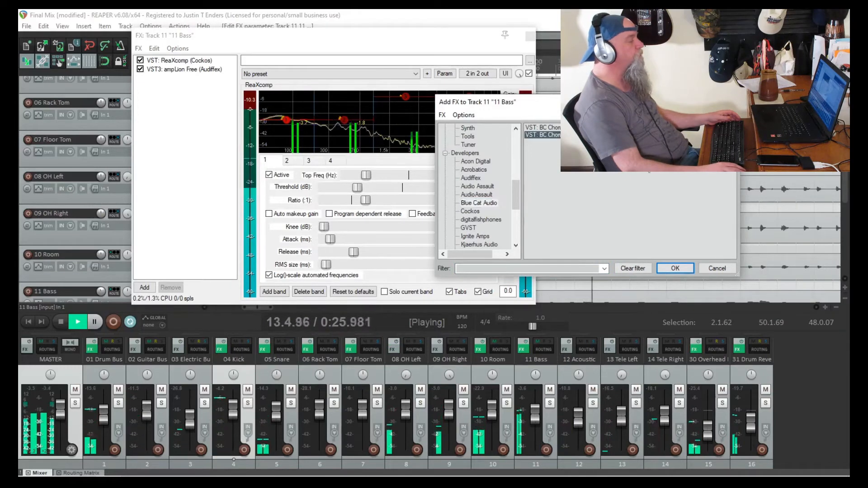
left_click(178, 109)
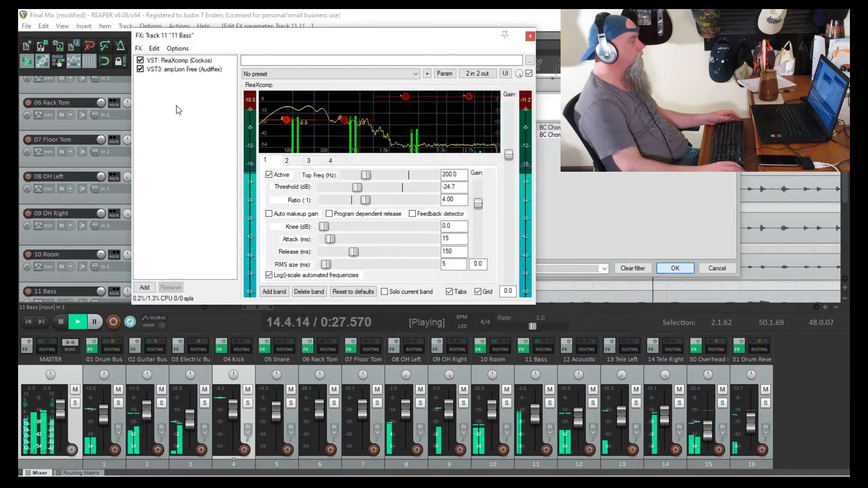
mouse_move(172, 71)
left_mouse_down()
mouse_move(172, 63)
mouse_move(171, 74)
left_mouse_up()
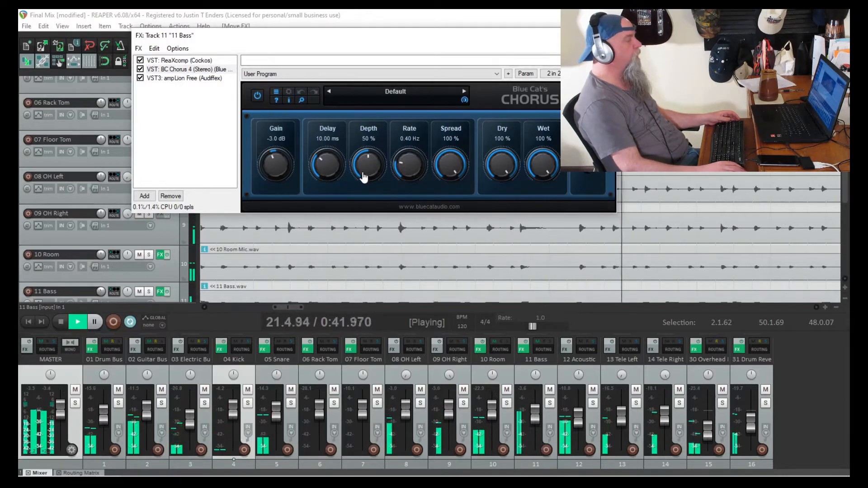
- Try the chorus with Depth at 100% and Dry at 0%
left_click_drag(364, 177, 365, 150)
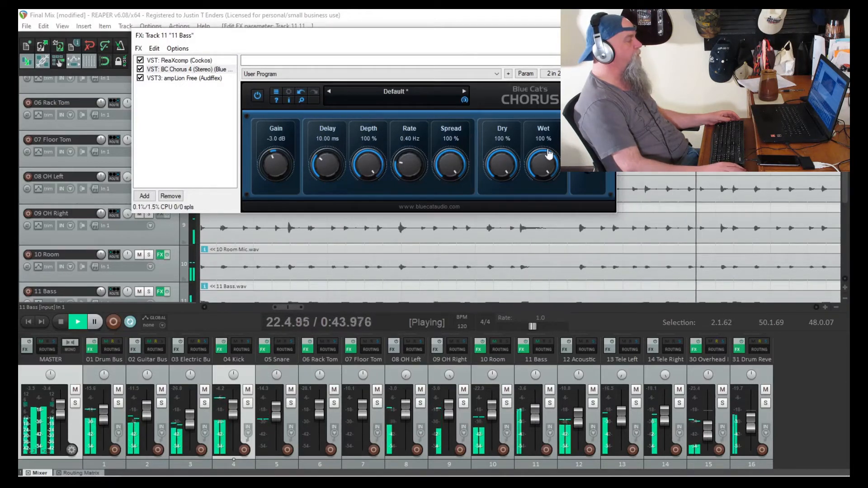
left_click_drag(501, 164, 490, 254)
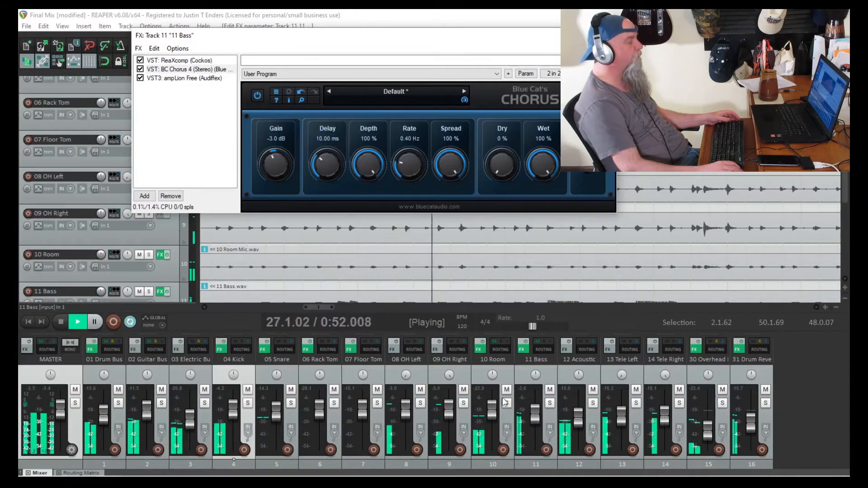
- Solo the 11 Bass track and compare its sound with the chorus bypassed and active
left_click(550, 402)
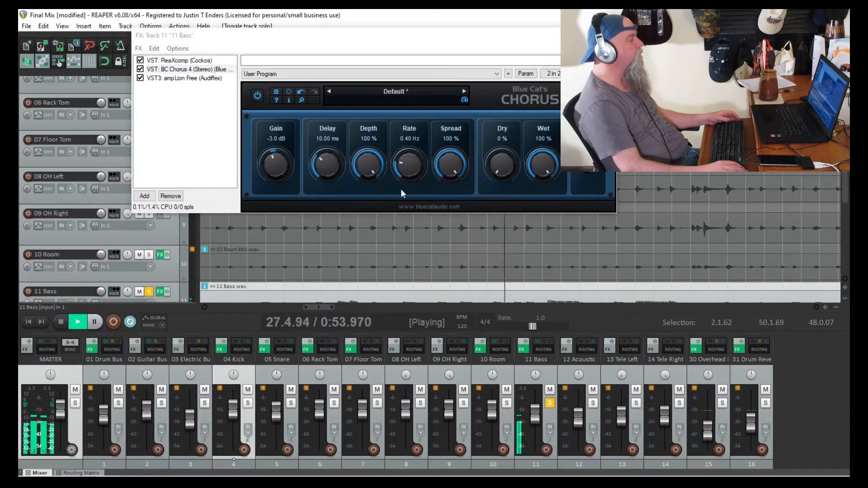
left_click(257, 96)
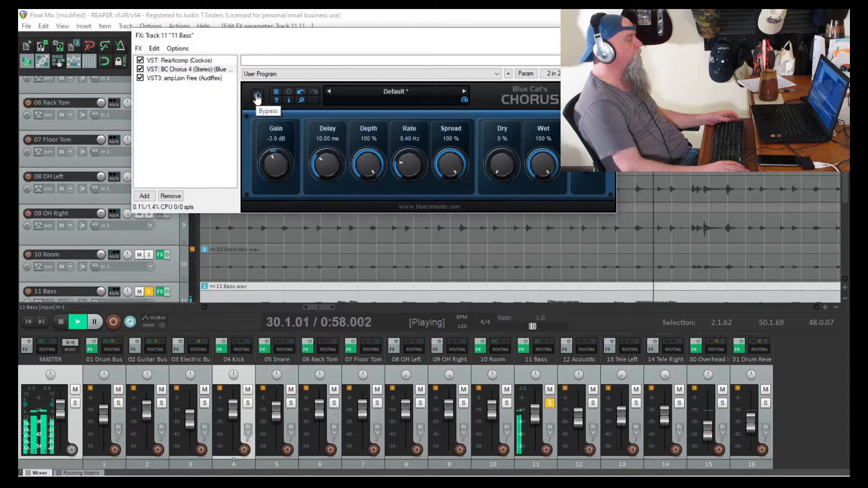
left_click(257, 97)
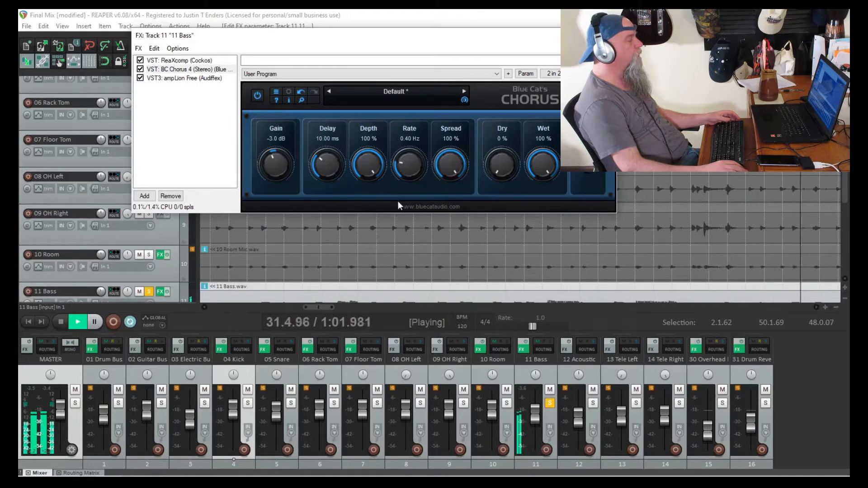
- Try a chorus Rate of 5.22 Hz, set Depth to 33%, and settle the Rate at 0.41 Hz
left_click_drag(404, 168, 407, 143)
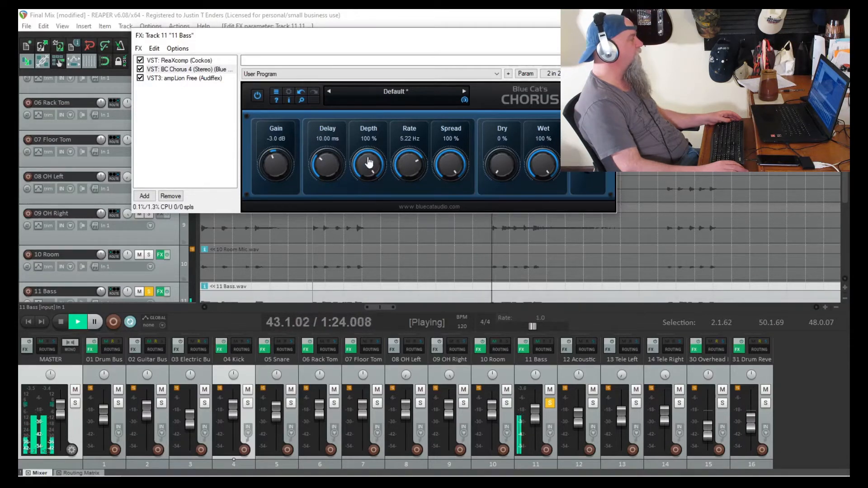
left_click_drag(365, 186, 354, 214)
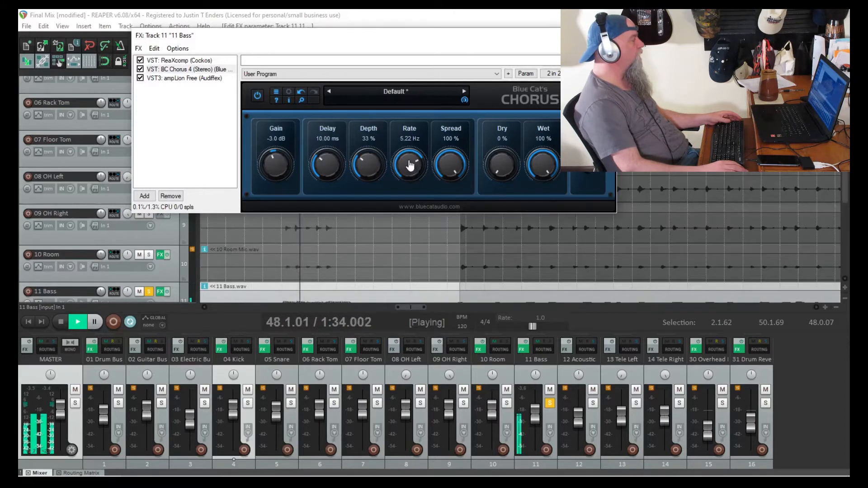
left_click_drag(408, 168, 405, 174)
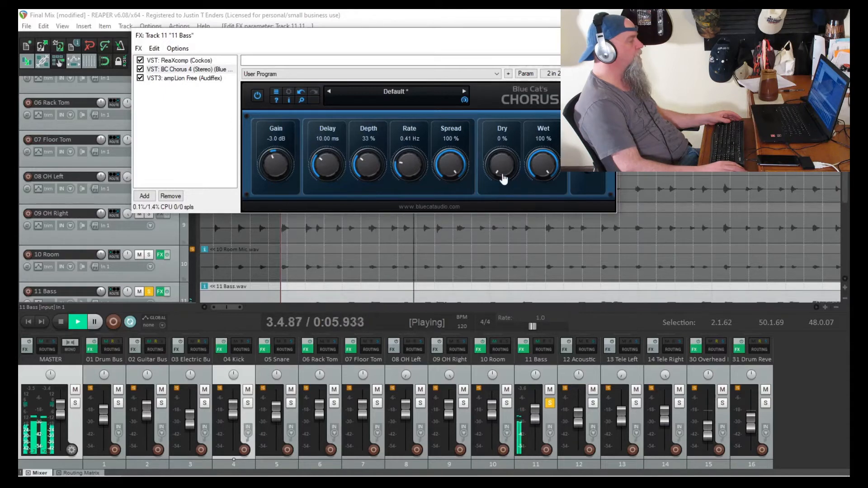
- Blend the chorus by setting Dry to 100% and Wet to 61%
left_click_drag(501, 173, 502, 158)
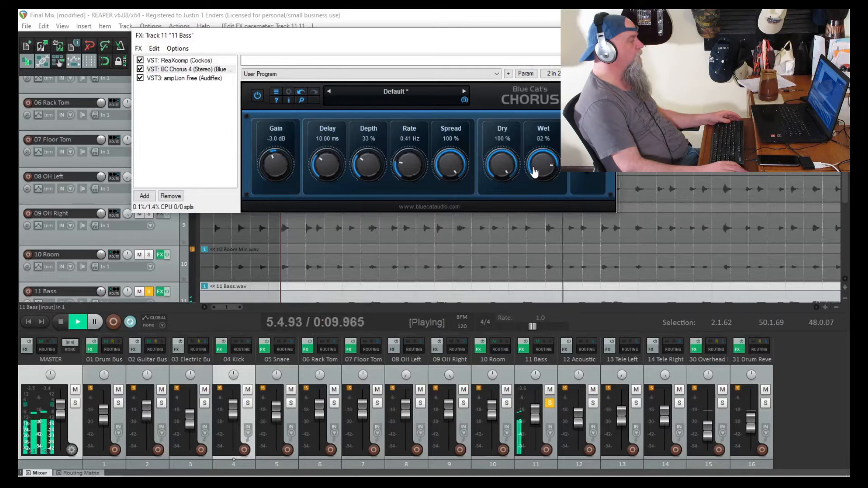
left_click_drag(533, 175, 534, 176)
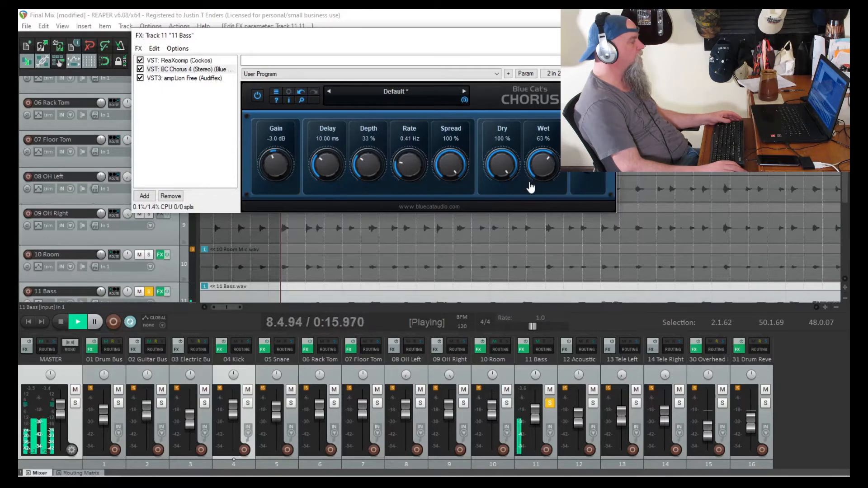
left_click_drag(531, 188, 531, 188)
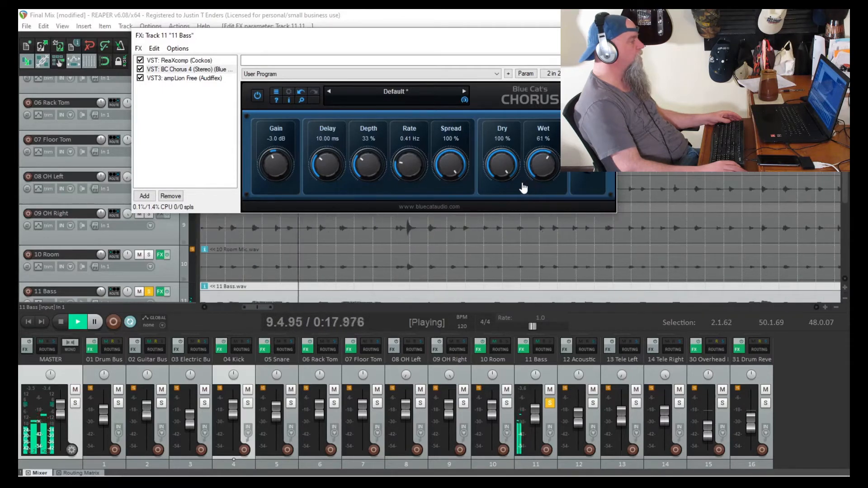
- Compare the bass with the chorus bypassed, and unsolo the 11 Bass track to adjust its volume in the full mix
left_click(257, 96)
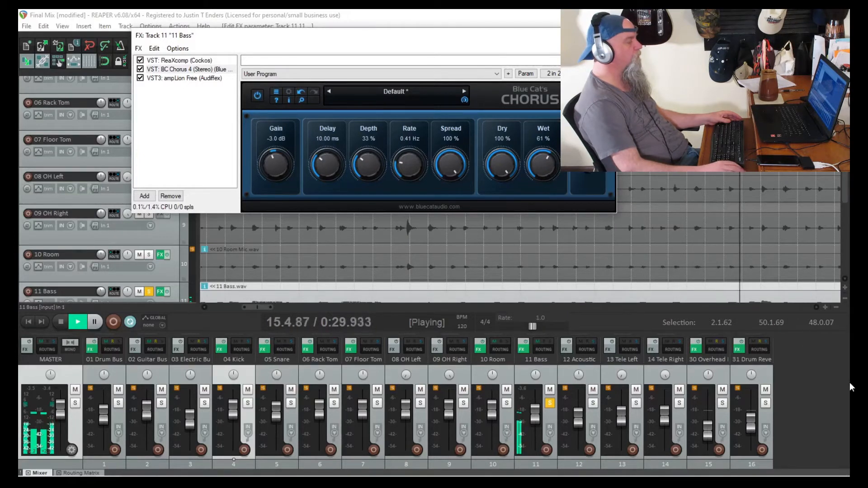
left_click(550, 403)
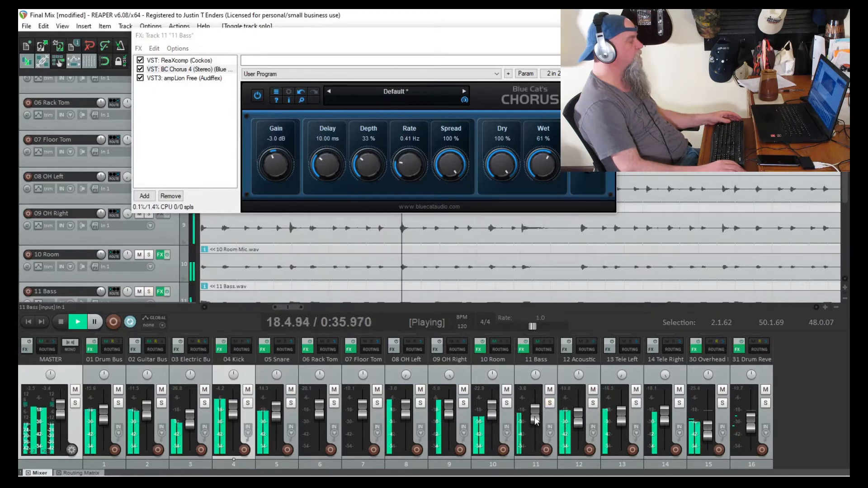
mouse_move(536, 419)
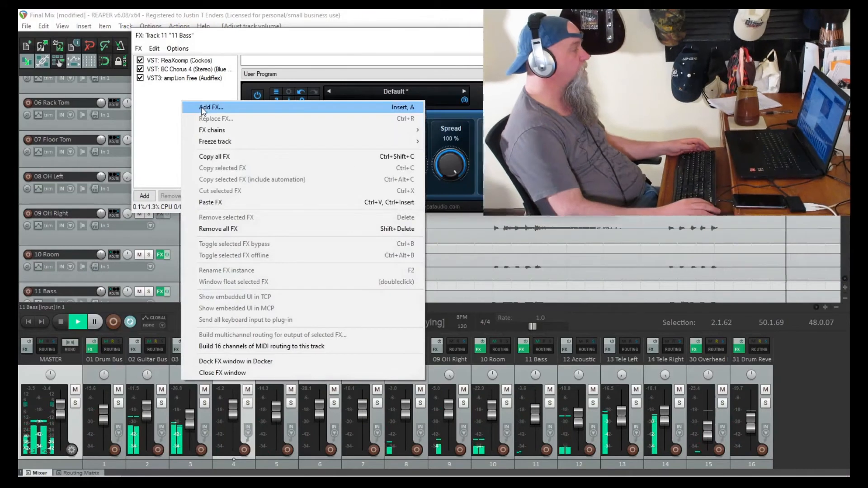
- Add the ReaDelay (Cockos) plug-in from the Delay category to the 11 Bass track's effects chain
left_click(203, 106)
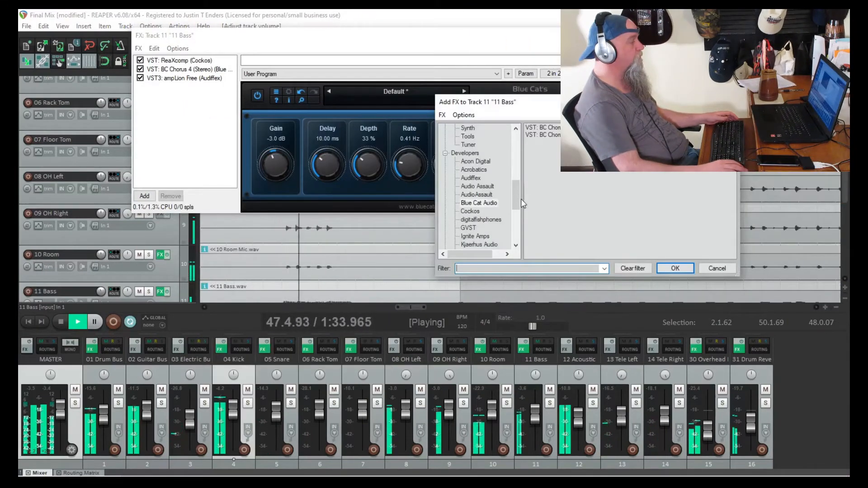
left_click_drag(518, 201, 513, 173)
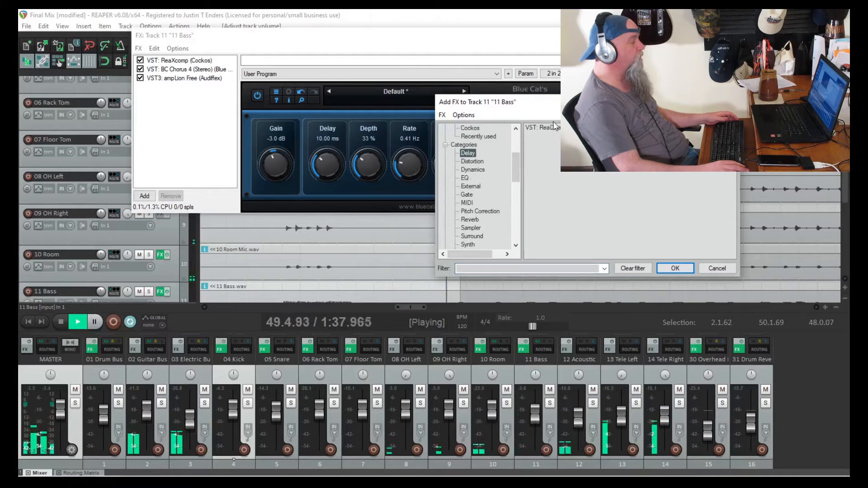
left_click(678, 269)
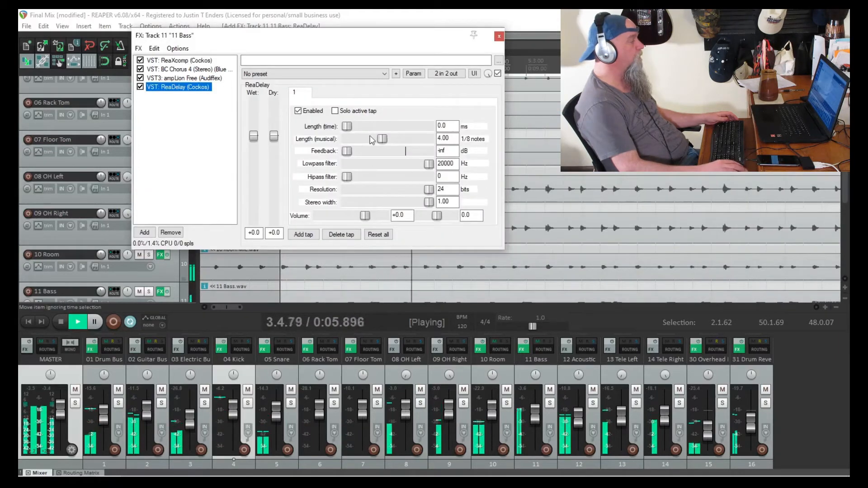
- Set ReaDelay's musical length to 0.00 eighth notes and its time length to 110 ms
left_click_drag(383, 140, 295, 140)
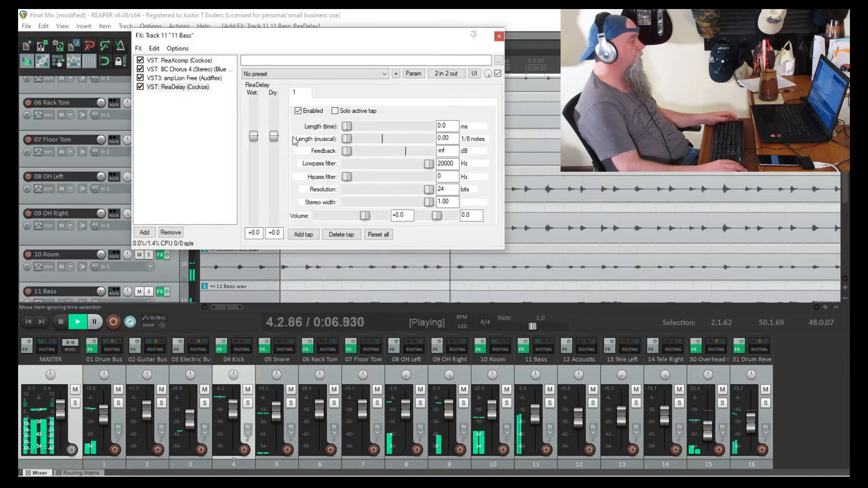
double_click(448, 126)
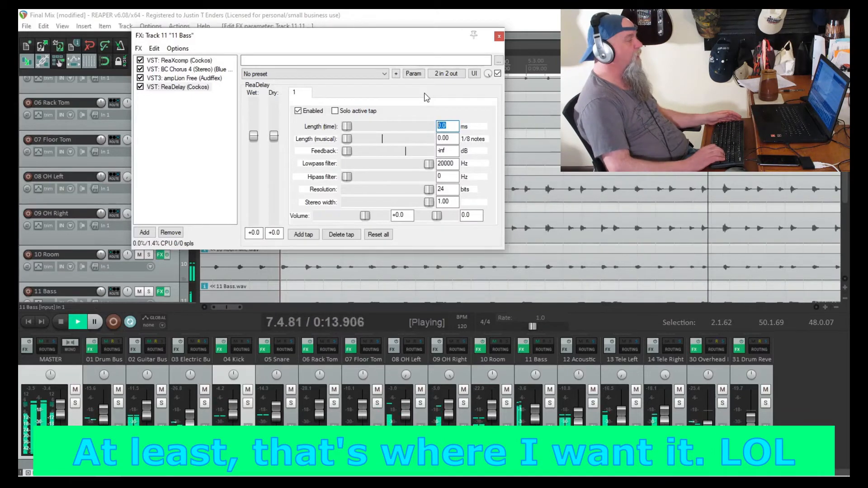
type("110")
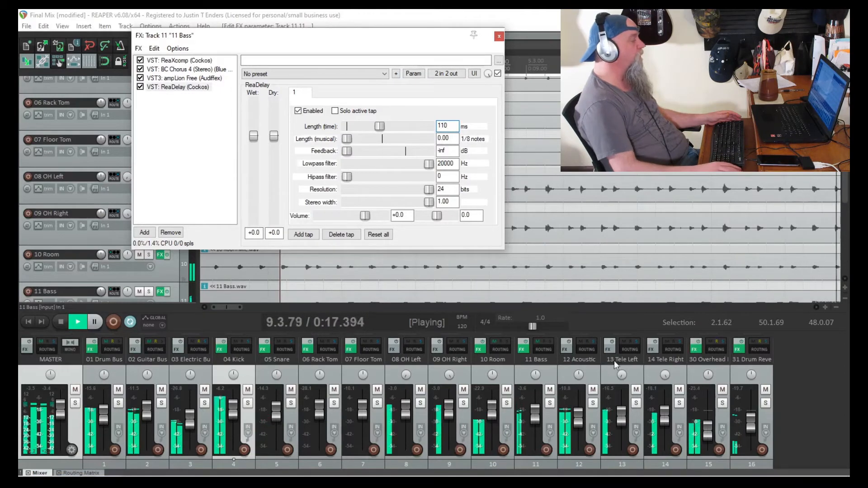
- Solo the 11 Bass track and move ReaDelay ahead of ampLion Free in its effects chain
left_click(550, 403)
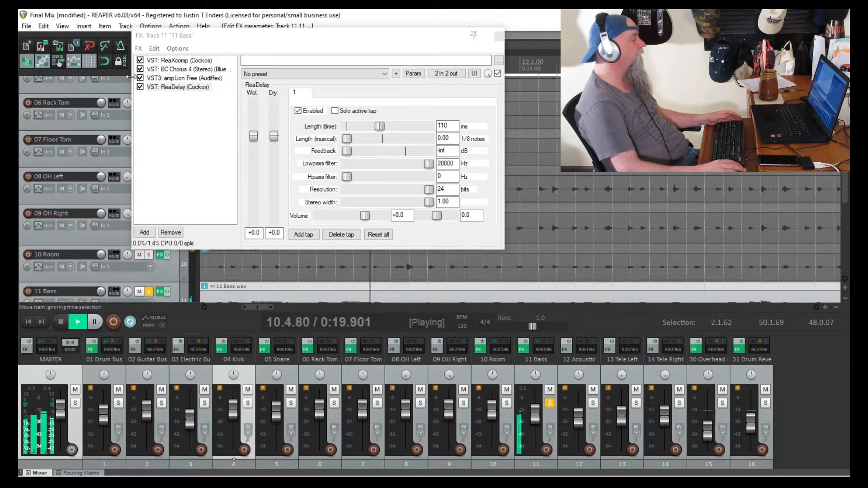
mouse_move(155, 89)
left_mouse_down()
mouse_move(154, 77)
mouse_move(163, 81)
left_mouse_up()
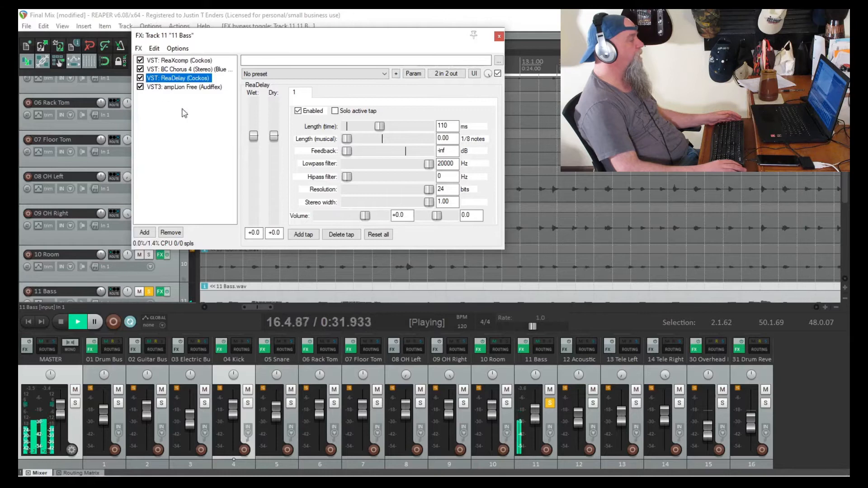
- Lower ReaDelay's Wet level to -4.9 dB while listening to the soloed bass
left_click(254, 137)
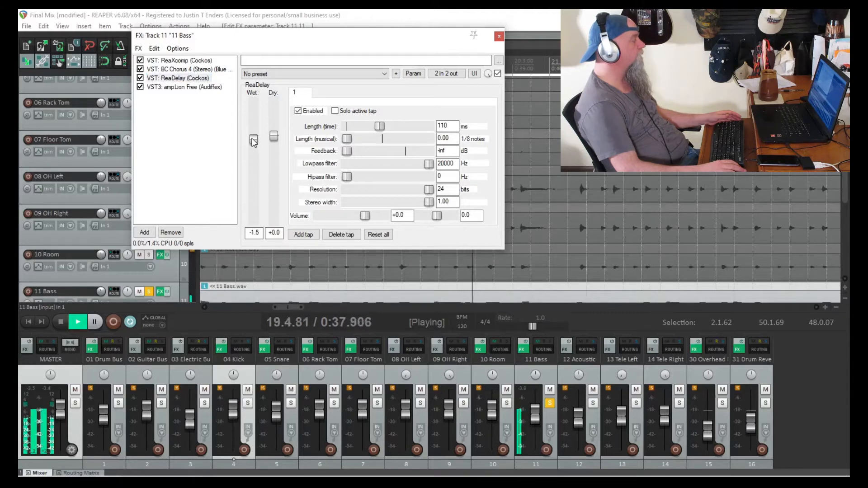
left_click_drag(253, 144, 253, 150)
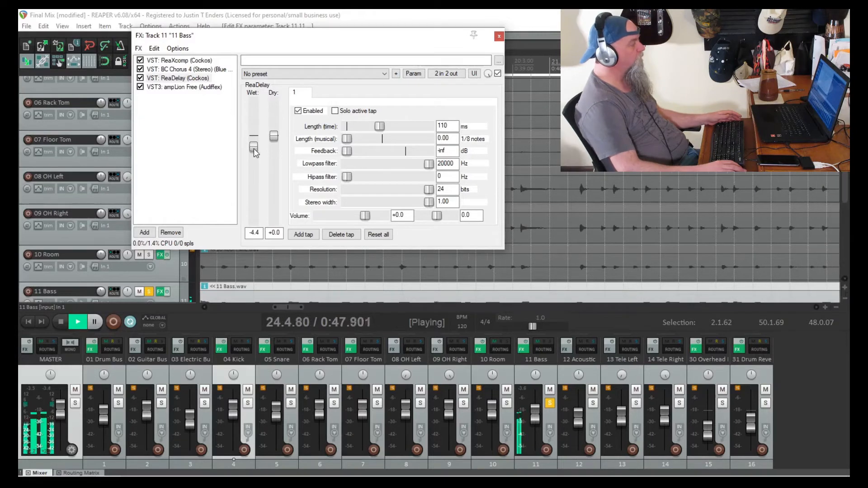
left_click_drag(254, 149, 254, 149)
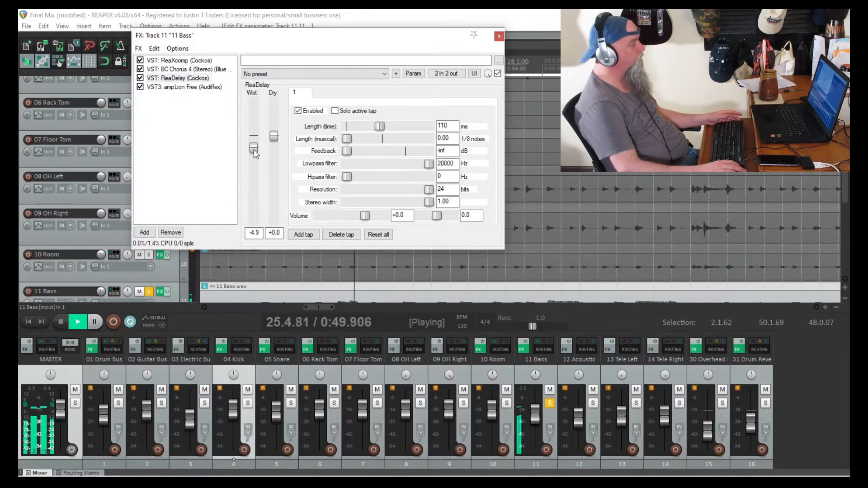
- Unsolo the 11 Bass track and set its volume to -4.22 dB in the full mix
left_click(550, 403)
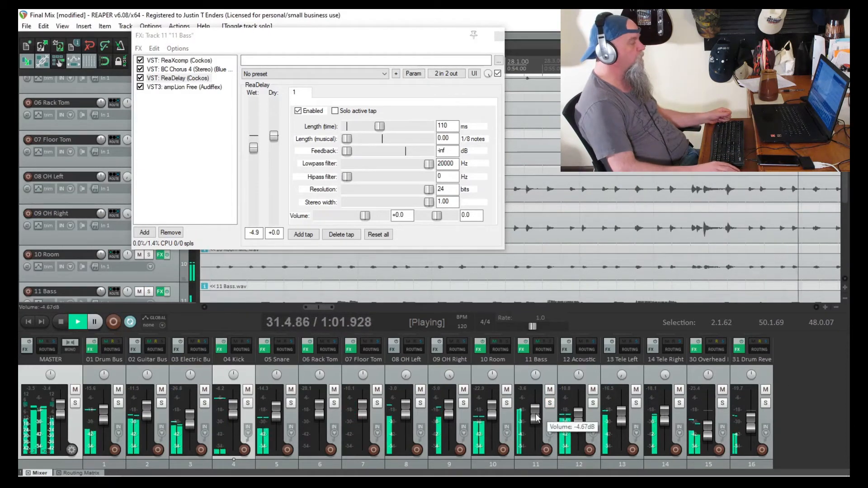
left_click_drag(535, 416, 538, 415)
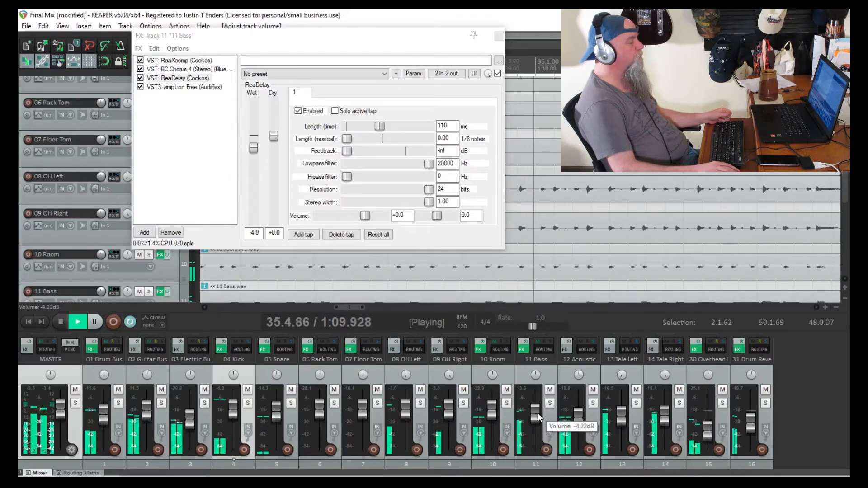